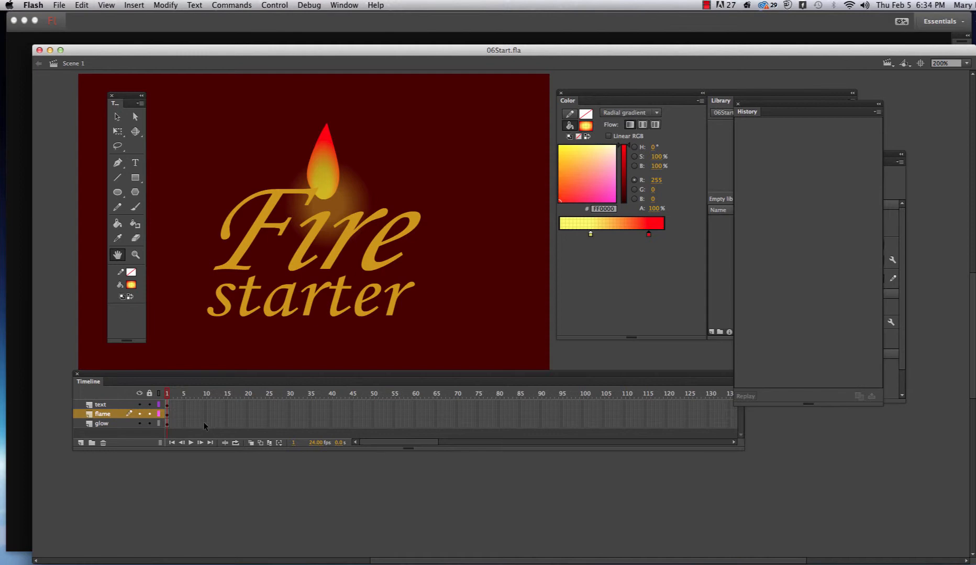
Extend the text, flame and glow layers to frame 40 by inserting frames on all three.
left_click(331, 432)
left_click(330, 424)
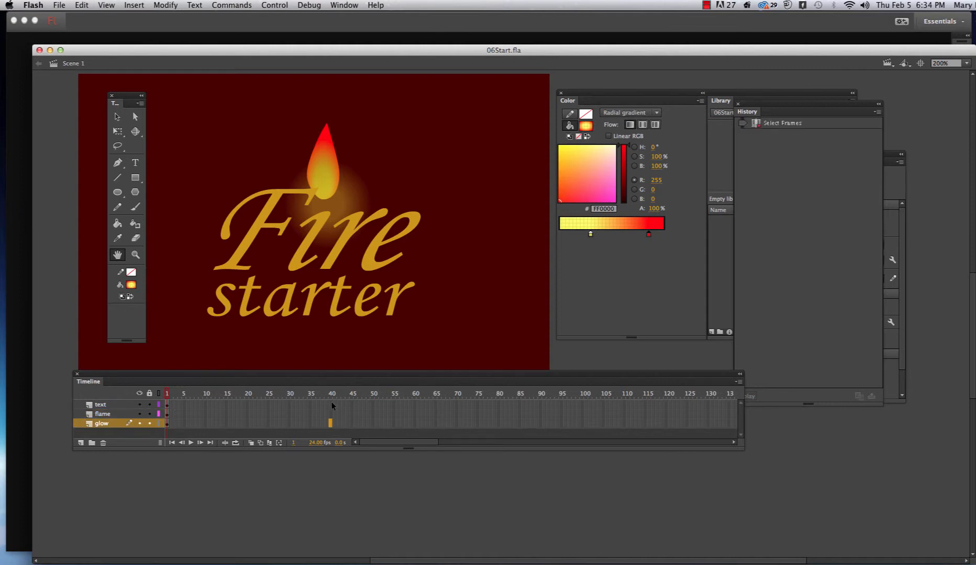
left_click(331, 405, "shift")
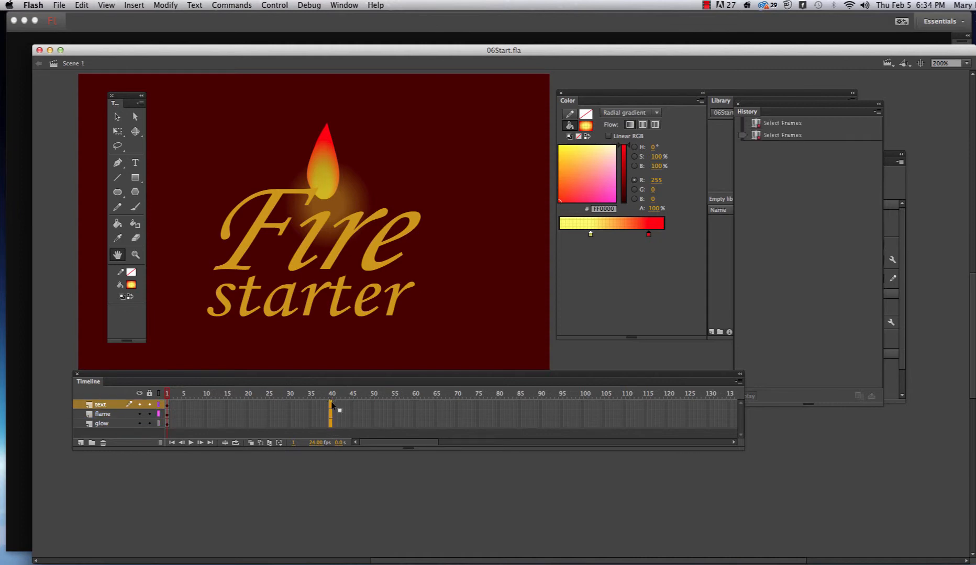
right_click(331, 411)
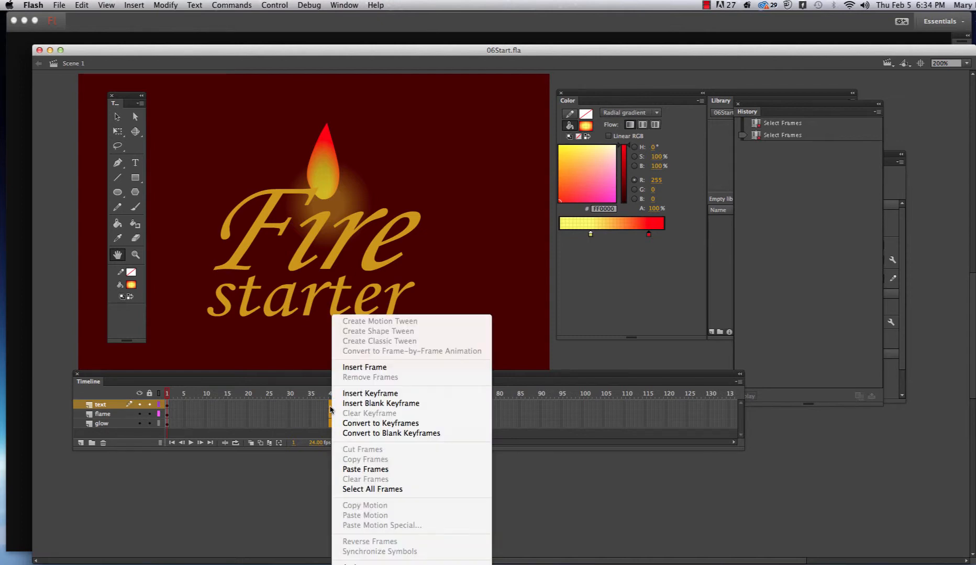
left_click(358, 369)
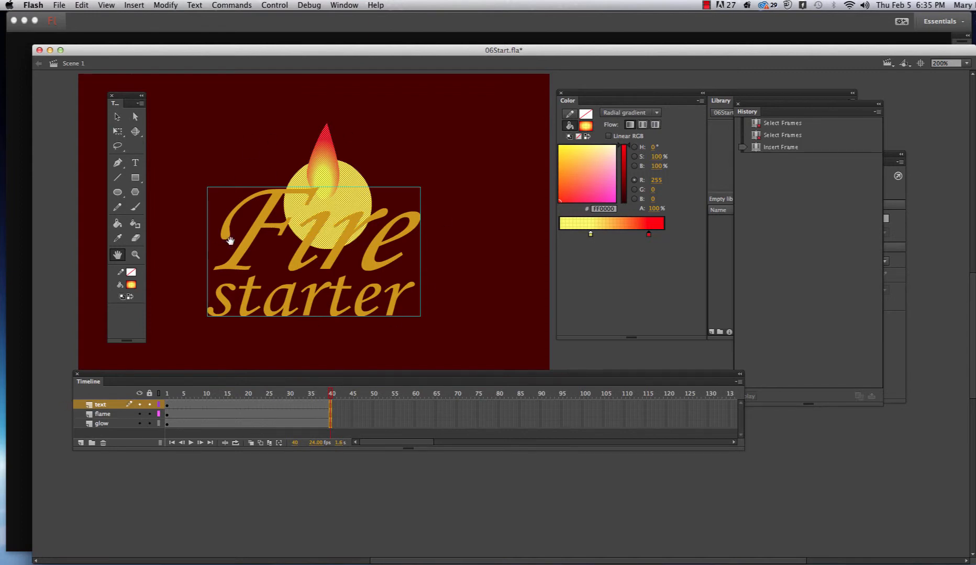
Insert a keyframe at frame 40 of the flame layer.
left_click(330, 414)
right_click(331, 416)
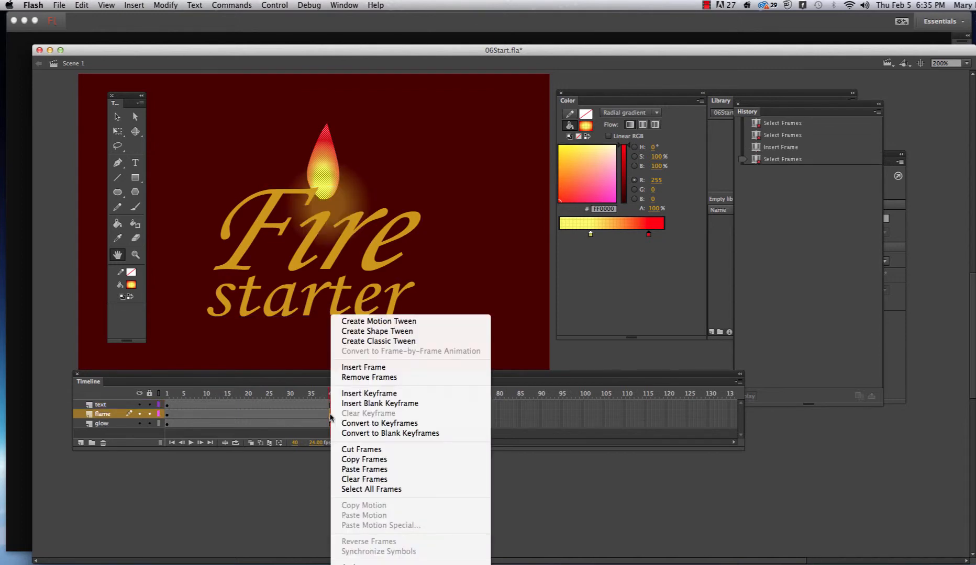
left_click(347, 394)
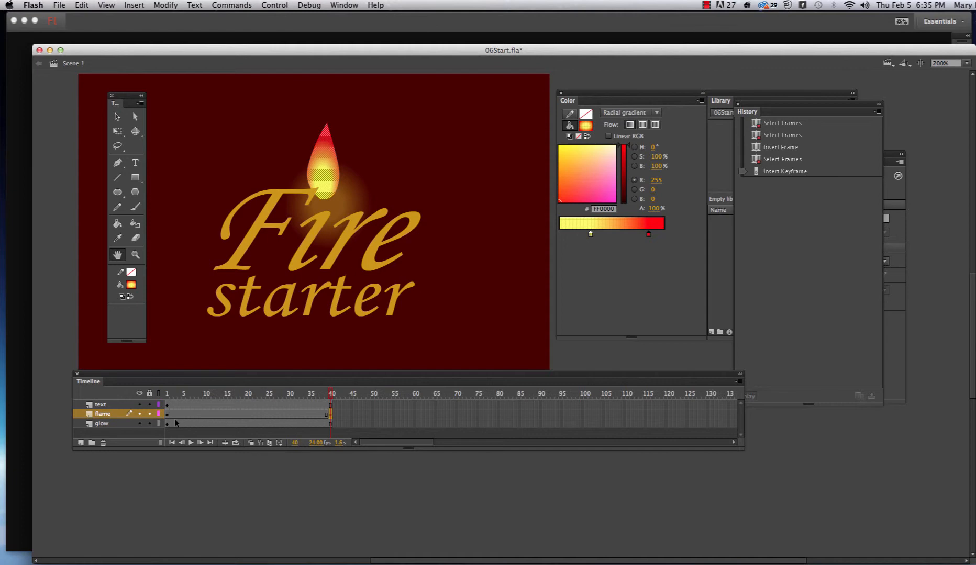
Lock the text and glow layers, and create a shape tween on the flame layer between frames 1 and 40.
left_click(150, 405)
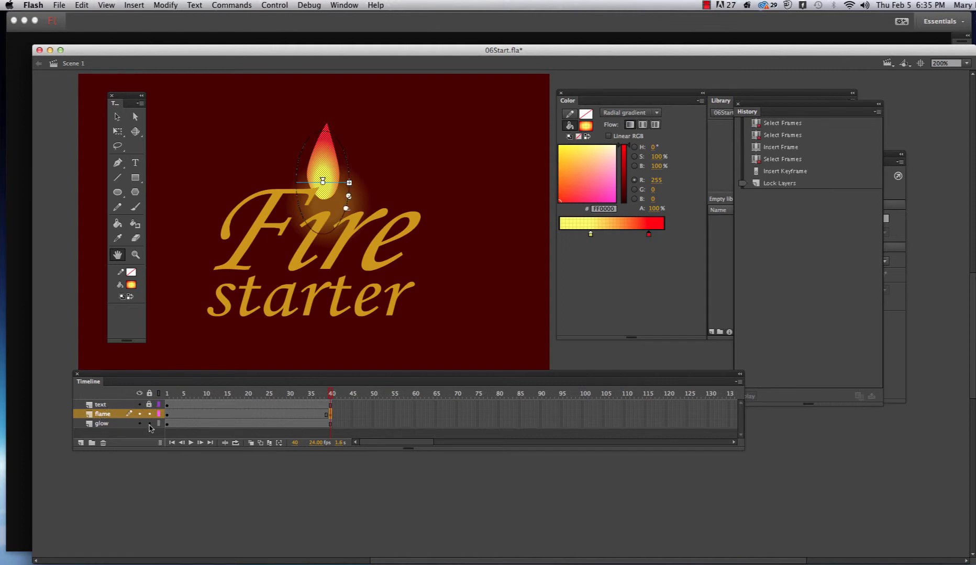
left_click(149, 424)
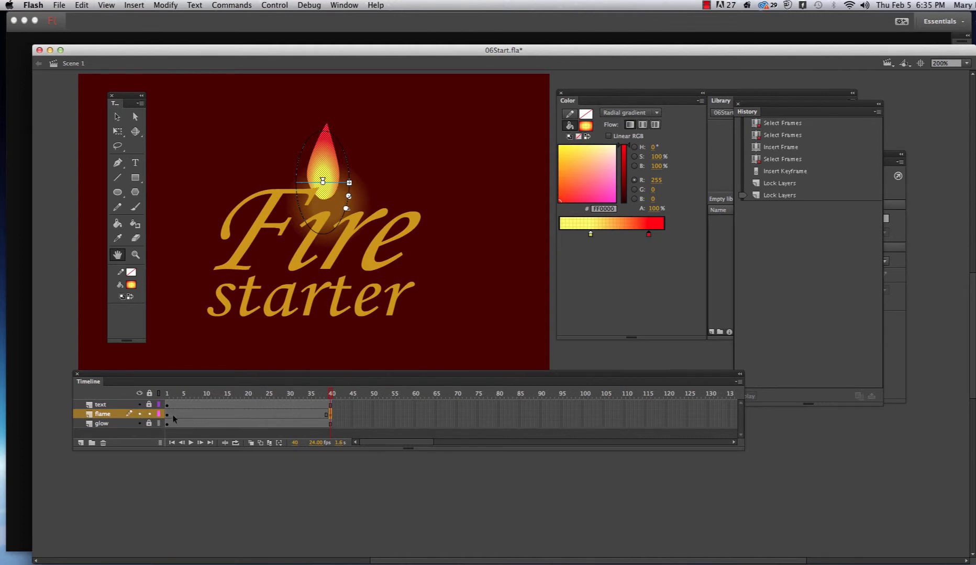
left_click(247, 416)
right_click(248, 418)
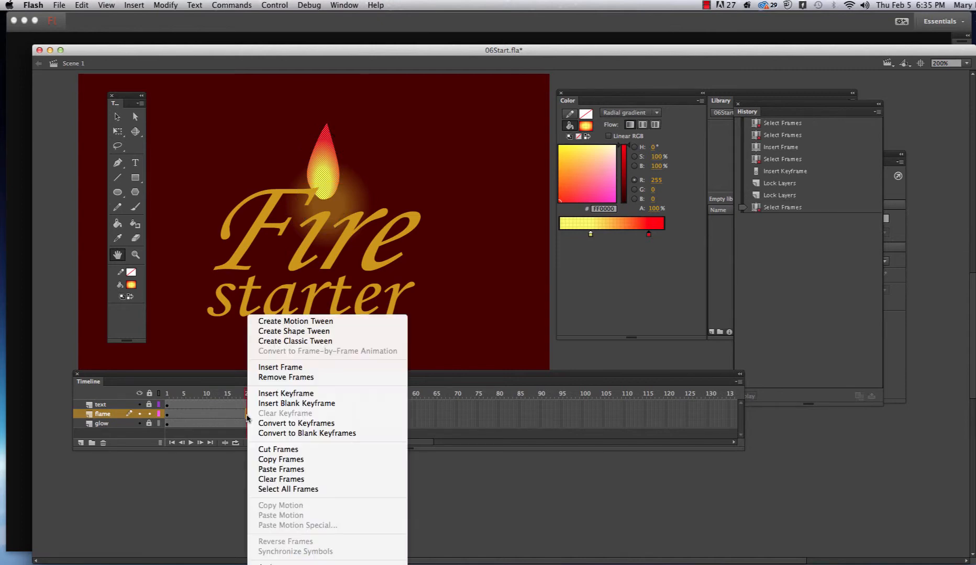
left_click(278, 333)
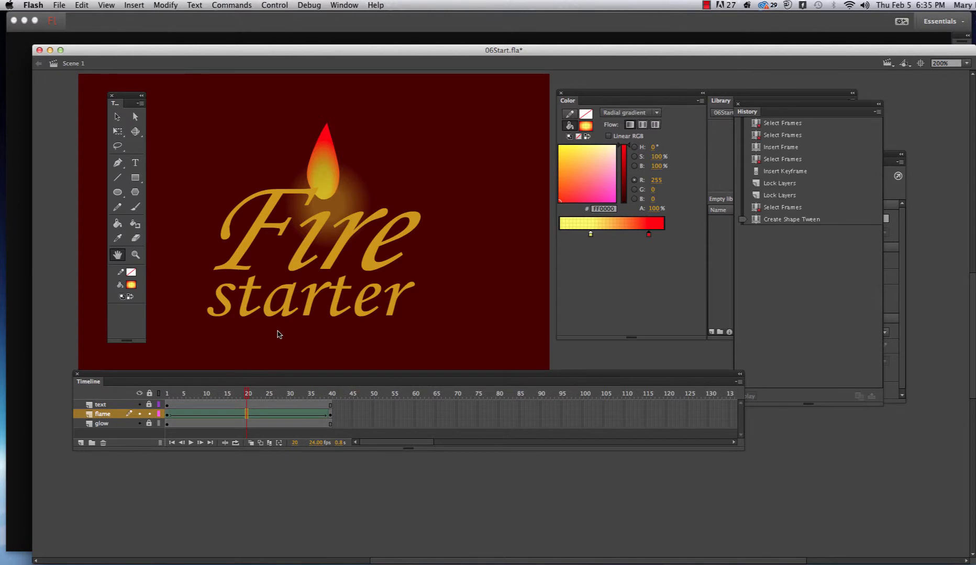
Enlarge the yellow centre of the flame at frame 40 by shifting the radial gradient's yellow stop toward the red.
left_click(330, 415)
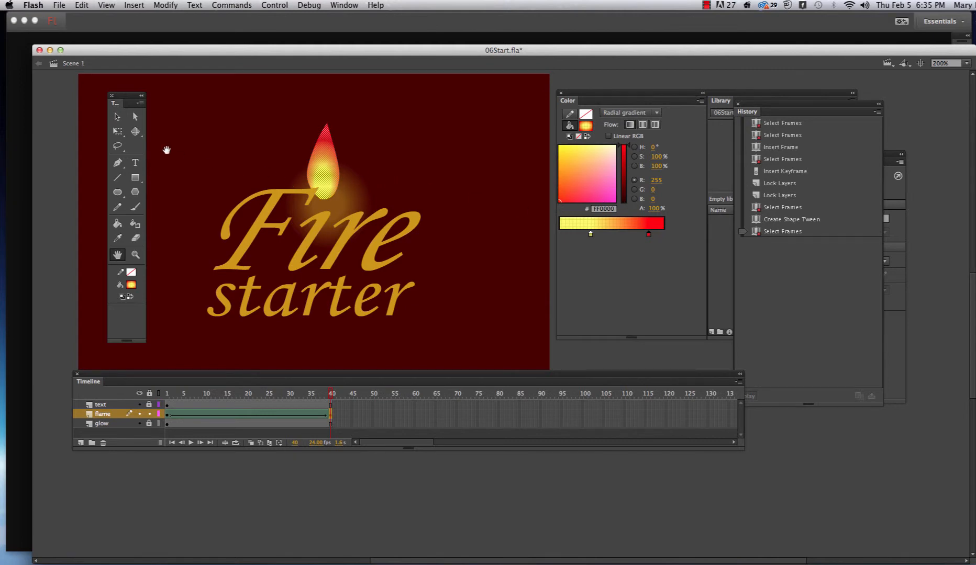
left_click(117, 118)
left_click(323, 167)
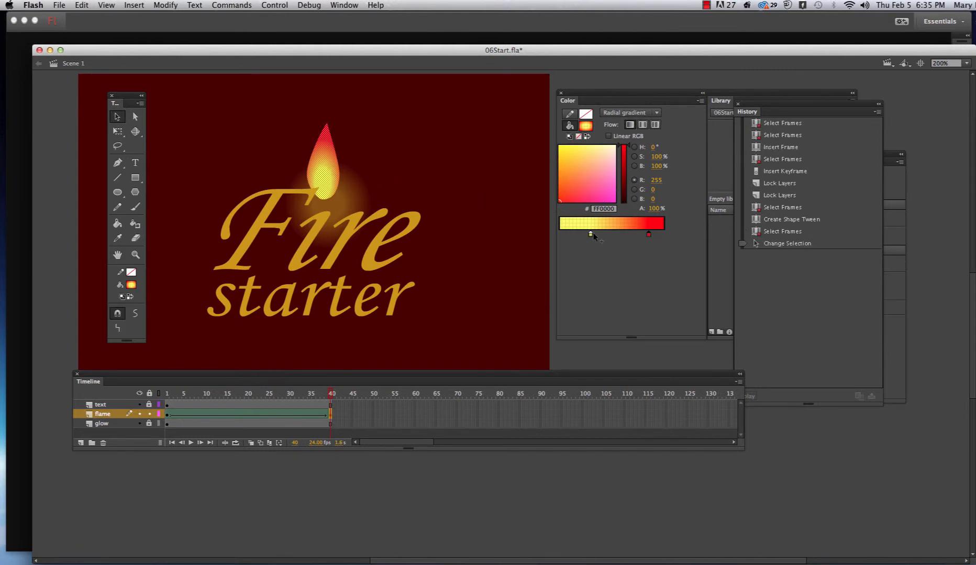
left_click_drag(593, 237, 606, 236)
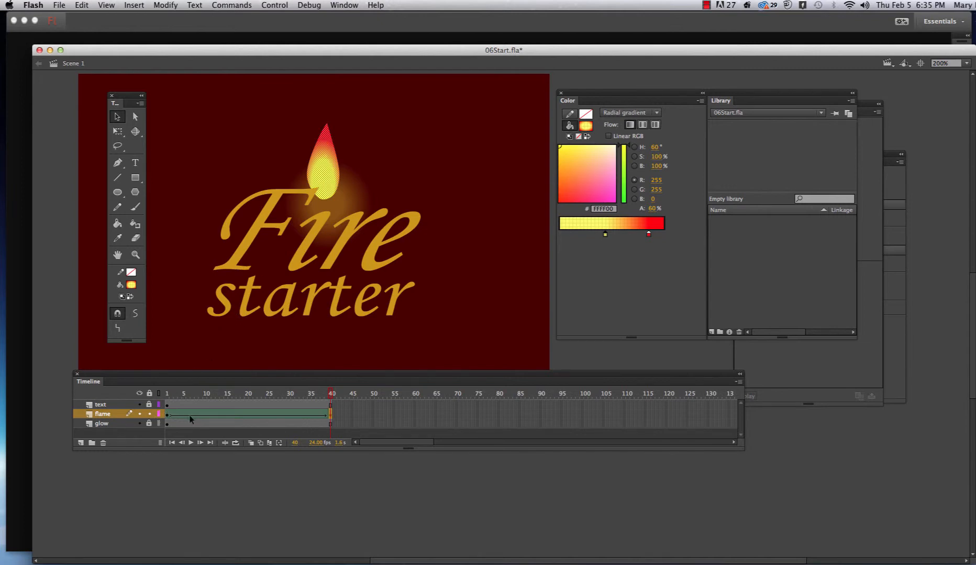
Insert a flame keyframe at frame 11 and redden its gradient with an extra red stop and the yellow stop shifted toward the centre.
left_click(208, 416)
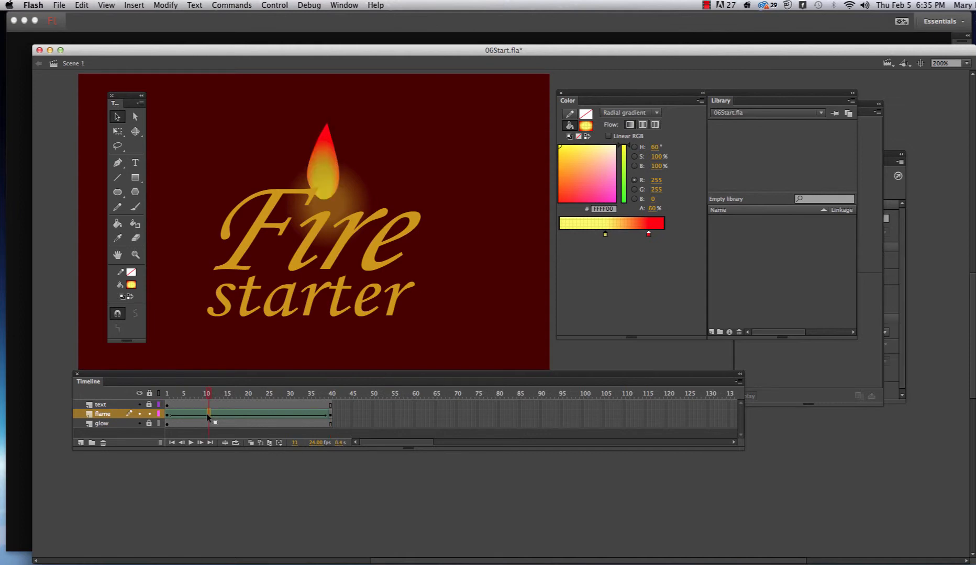
right_click(207, 416)
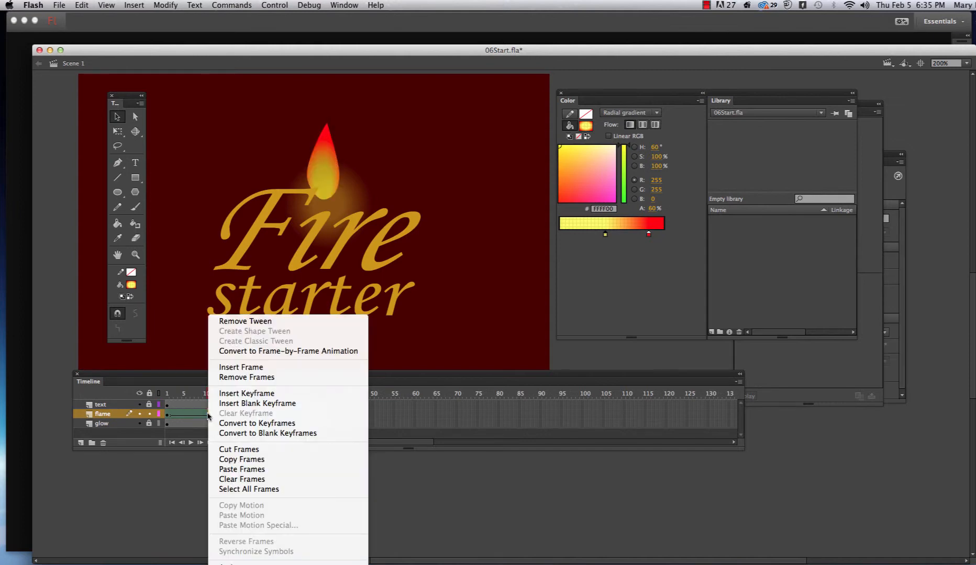
left_click(246, 394)
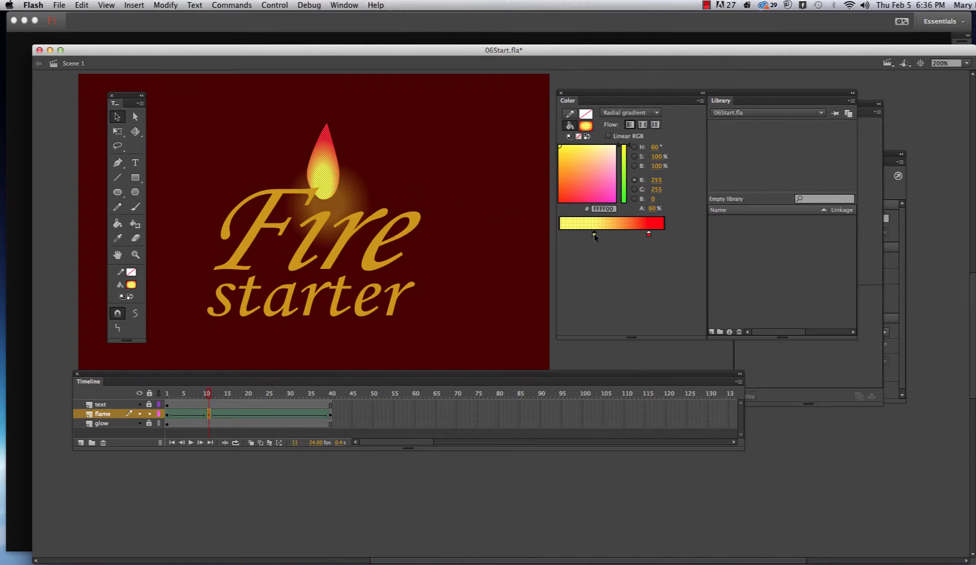
left_click_drag(642, 231, 581, 234)
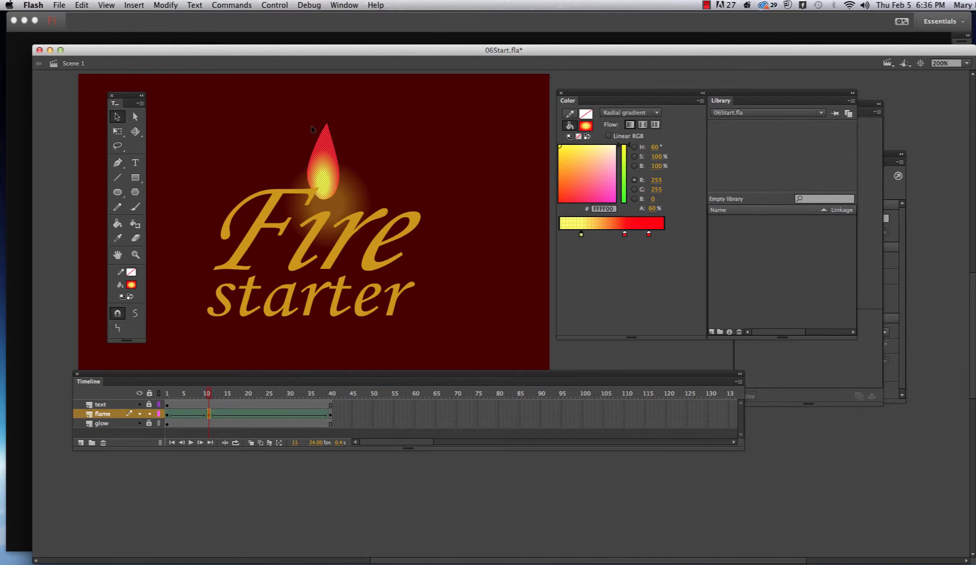
Reshape the frame 11 flame with the Subselection tool, shifting its tip slightly left and pulling in the upper edges.
left_click(135, 116)
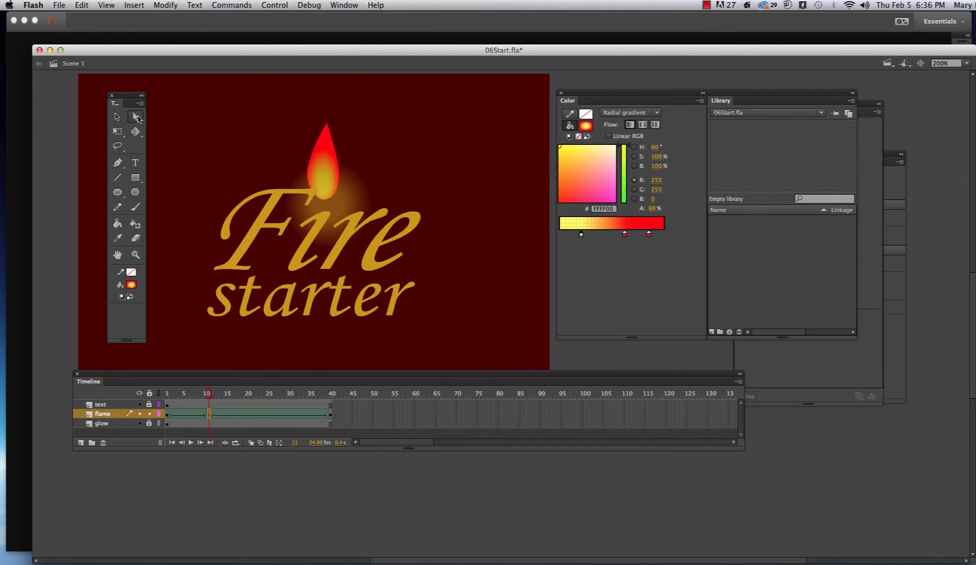
left_click(329, 133)
left_click_drag(328, 125, 321, 123)
left_click_drag(339, 169, 304, 154)
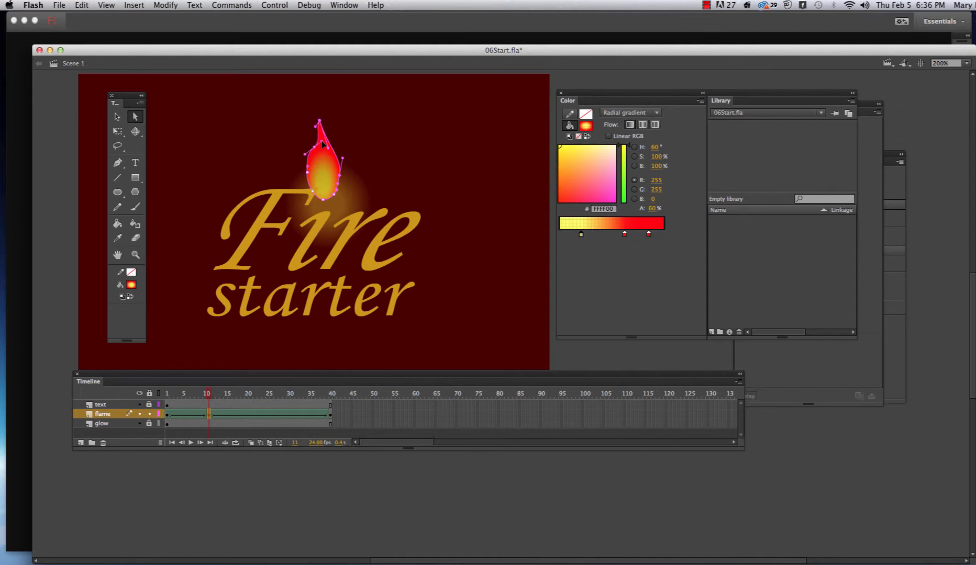
Insert a flame keyframe at frame 21 and enlarge its yellow centre by shifting the yellow gradient stop toward the red.
left_click(251, 416)
right_click(251, 417)
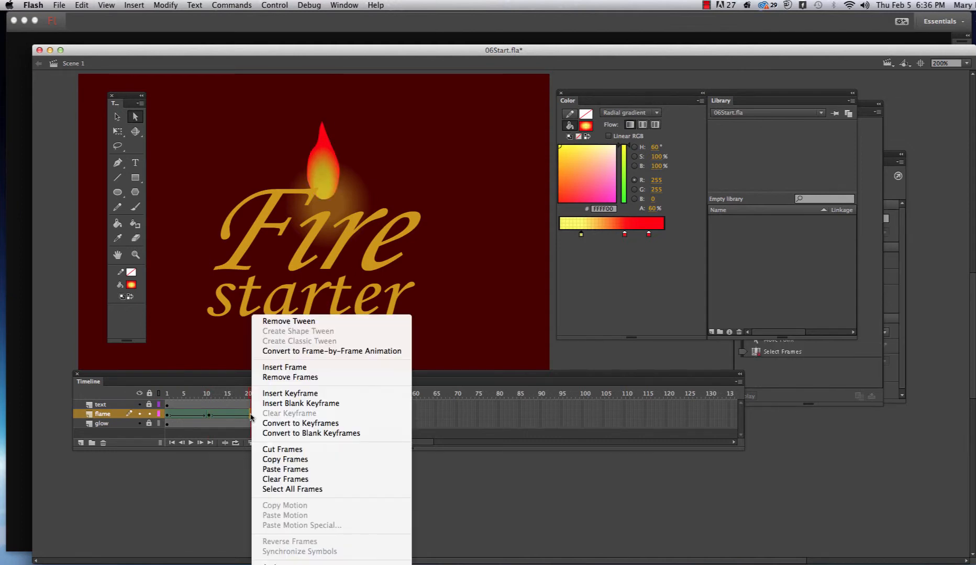
left_click(270, 394)
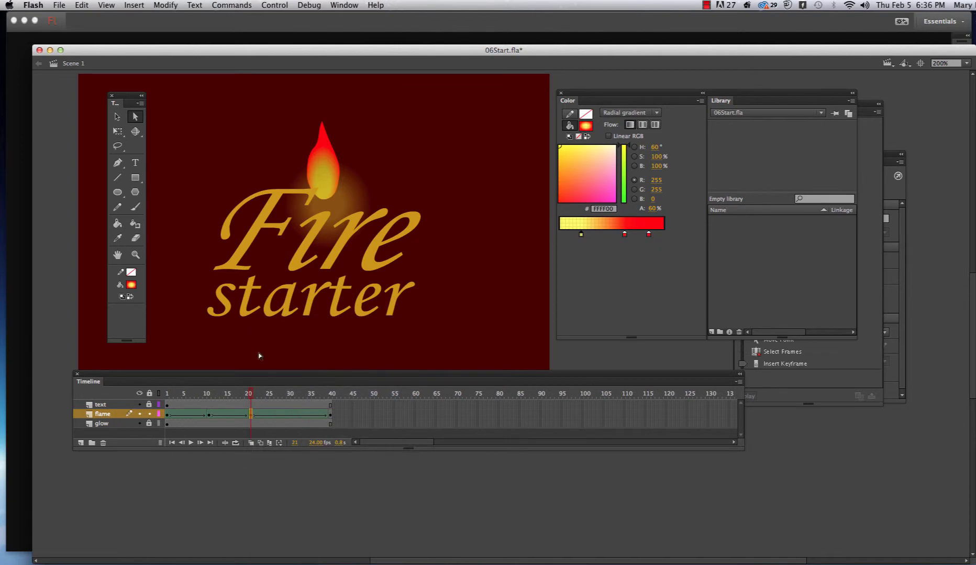
left_click(117, 116)
left_click(319, 155)
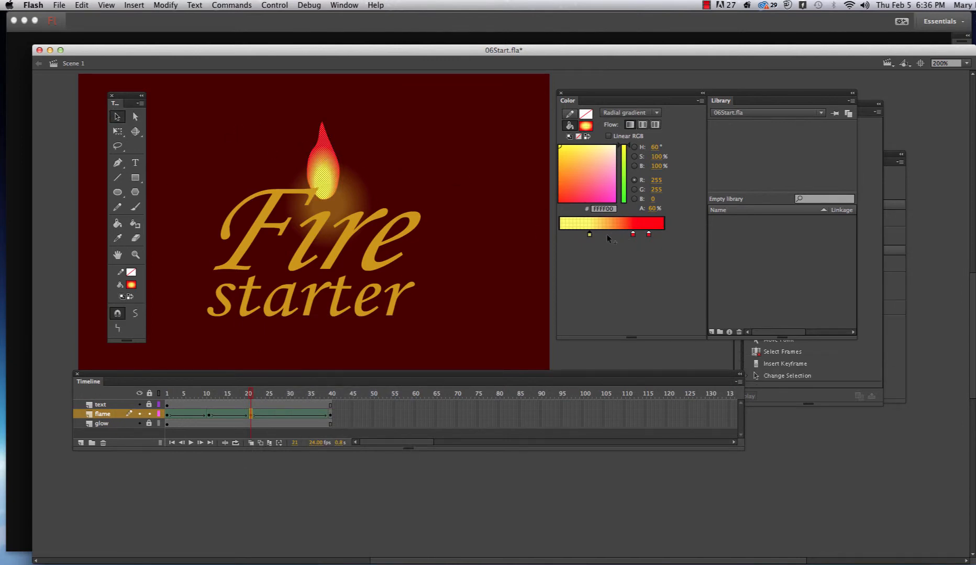
left_click_drag(590, 235, 610, 235)
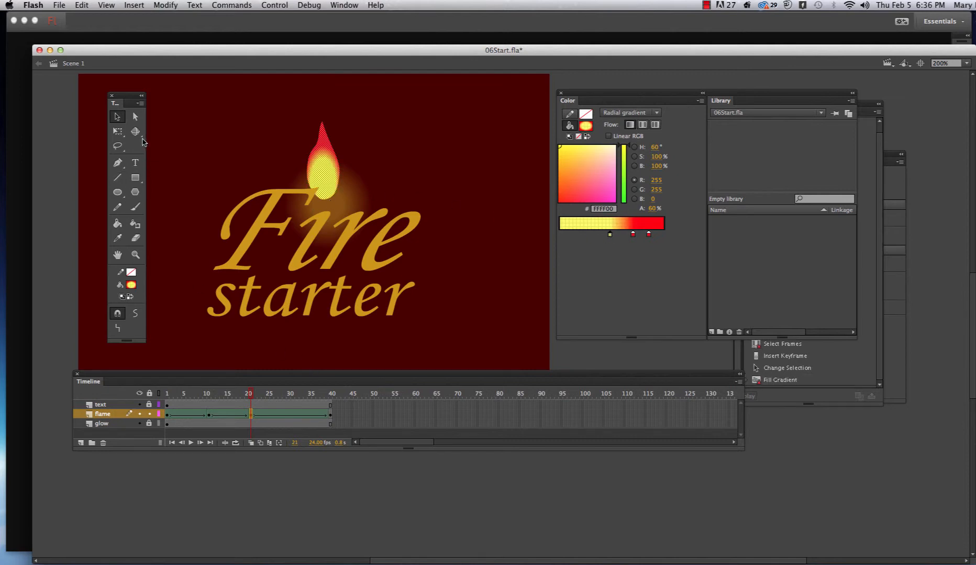
Reshape the frame 21 flame by moving anchor points on both upper sides upward into small side peaks.
left_click(135, 117)
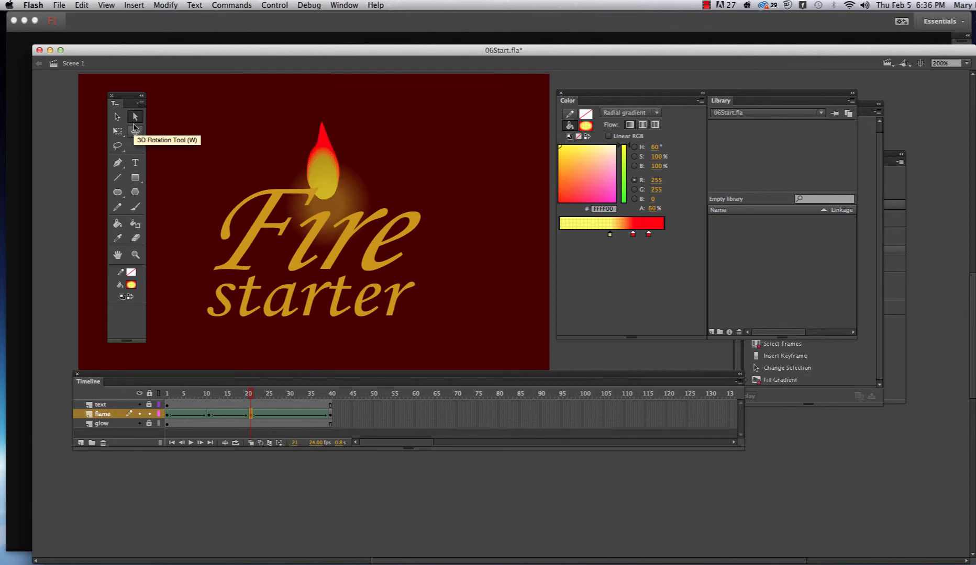
left_click(336, 159)
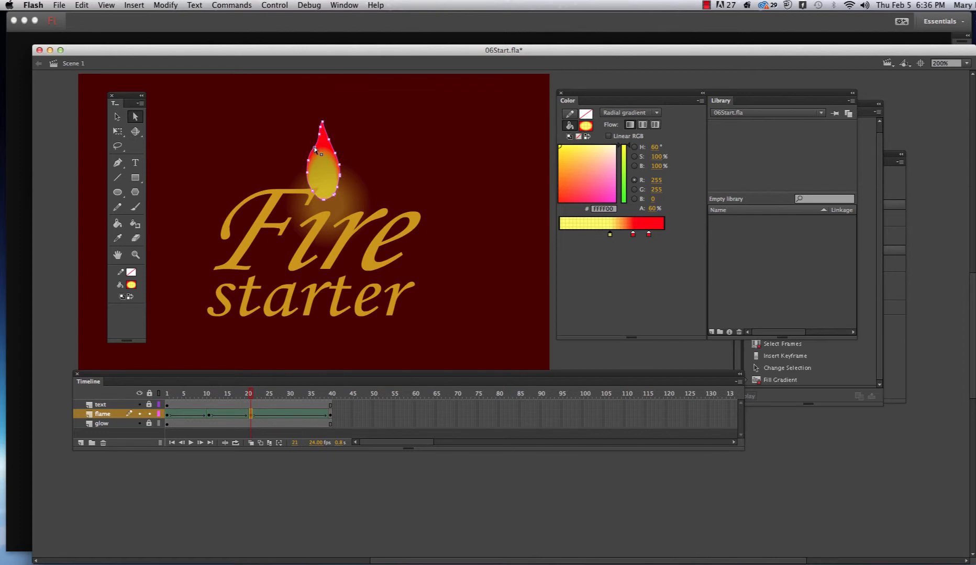
left_click_drag(315, 149, 338, 142)
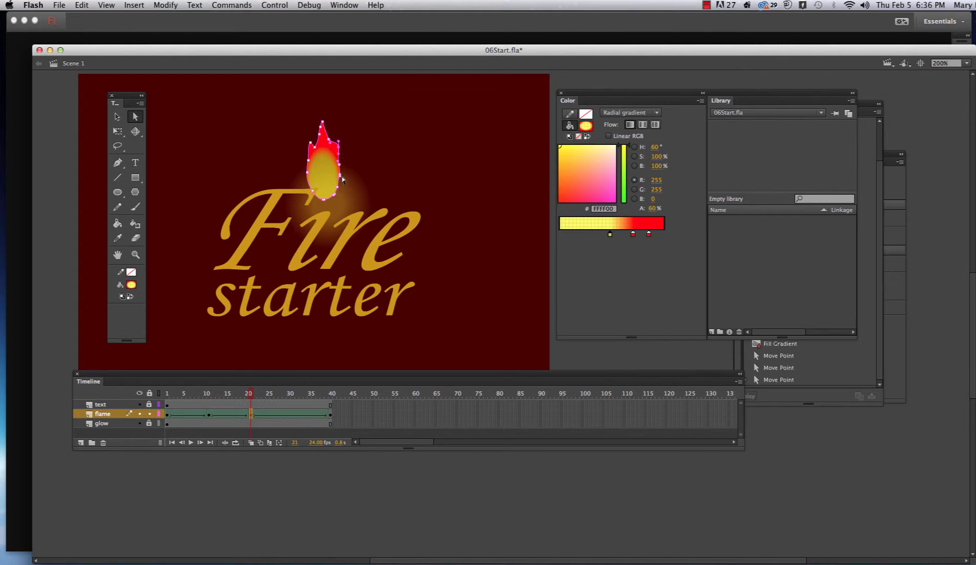
left_click_drag(343, 174, 343, 174)
Insert a flame keyframe at frame 32 and shrink its yellow centre by moving the inner red and yellow gradient stops inward.
left_click(297, 417)
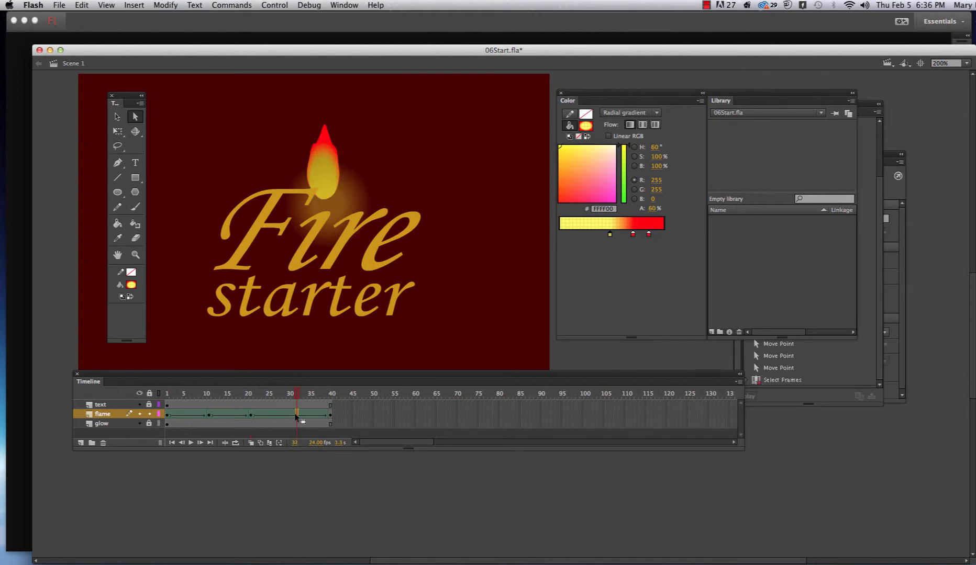
right_click(296, 415)
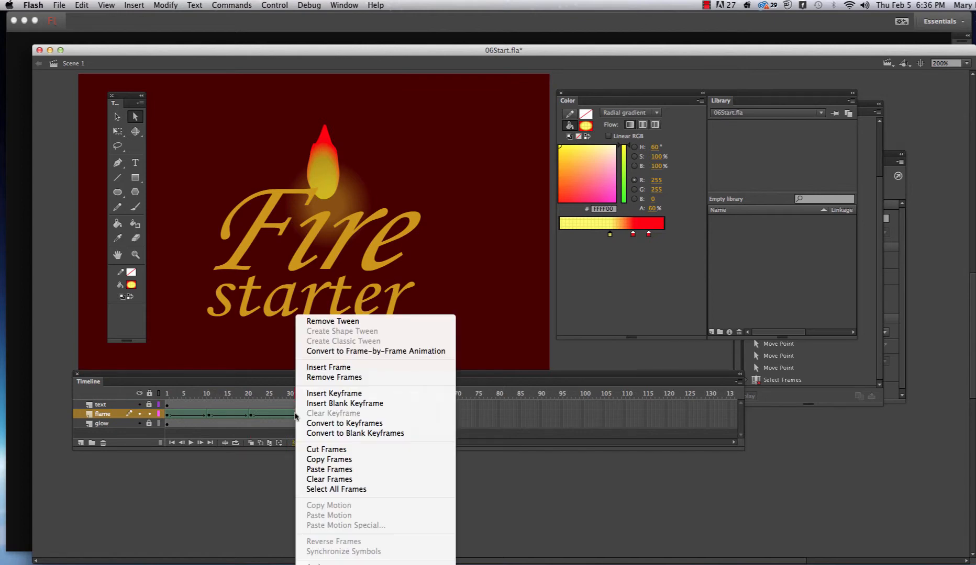
left_click(332, 394)
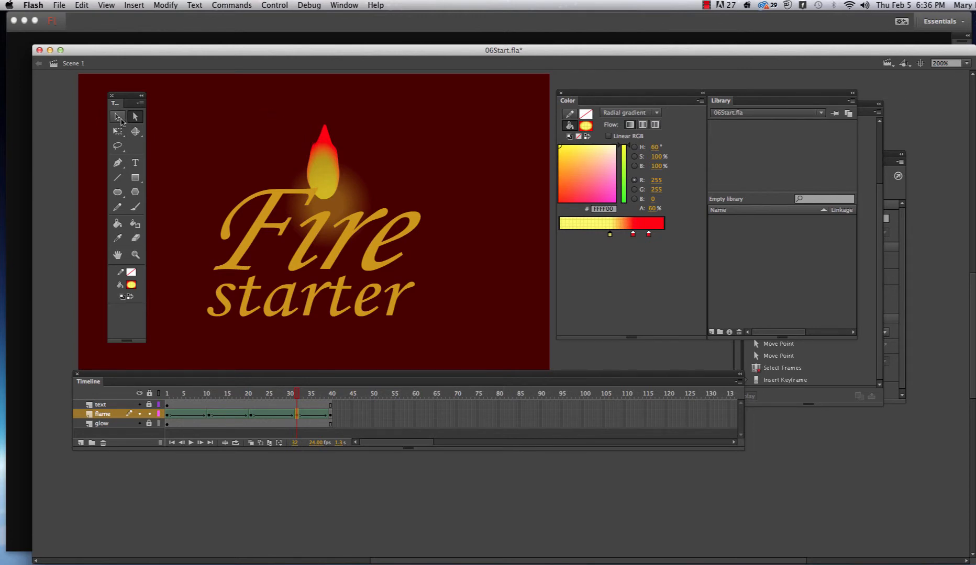
left_click(117, 117)
left_click(325, 165)
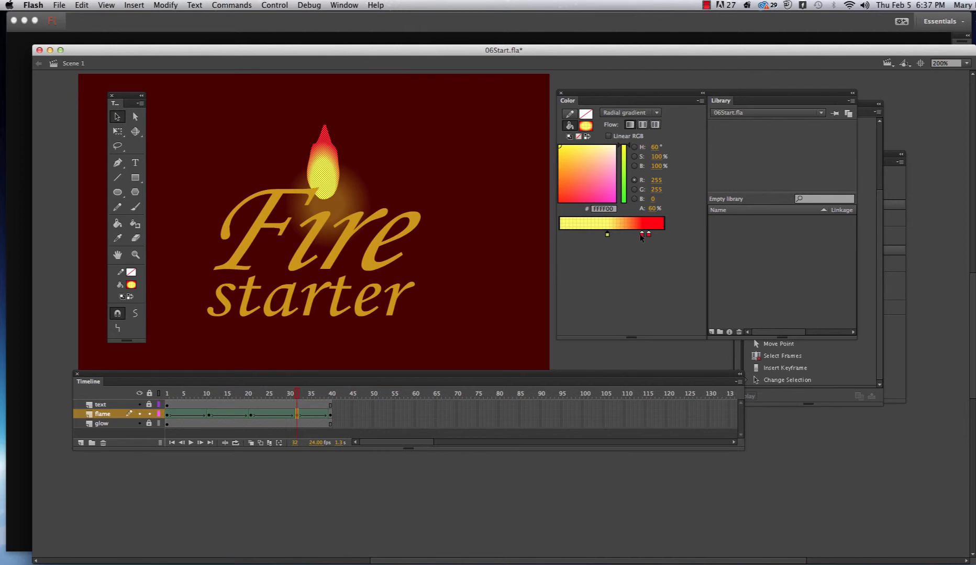
left_click_drag(642, 236, 590, 235)
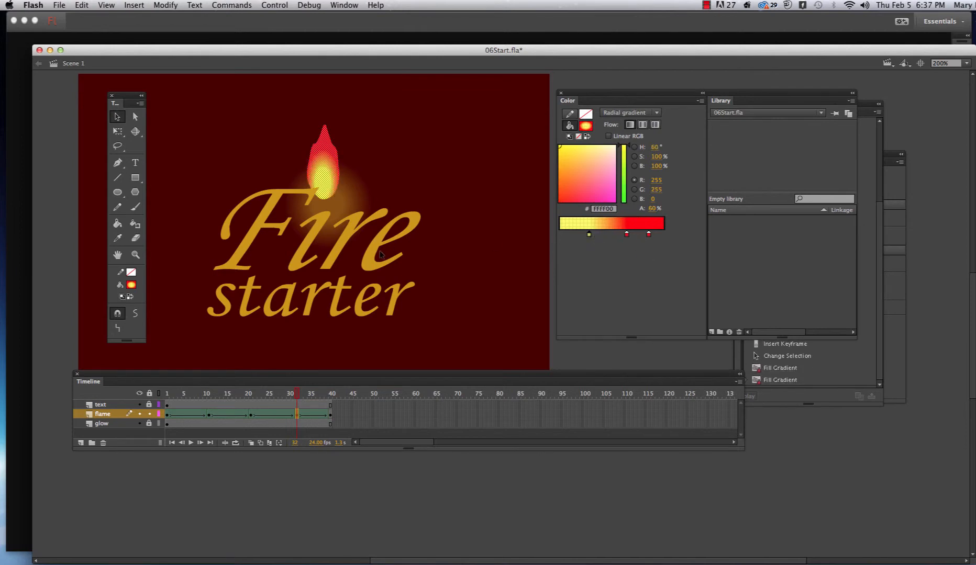
Reshape the frame 32 flame by moving an anchor point on its upper right edge up and outward with the Subselection tool.
left_click(135, 117)
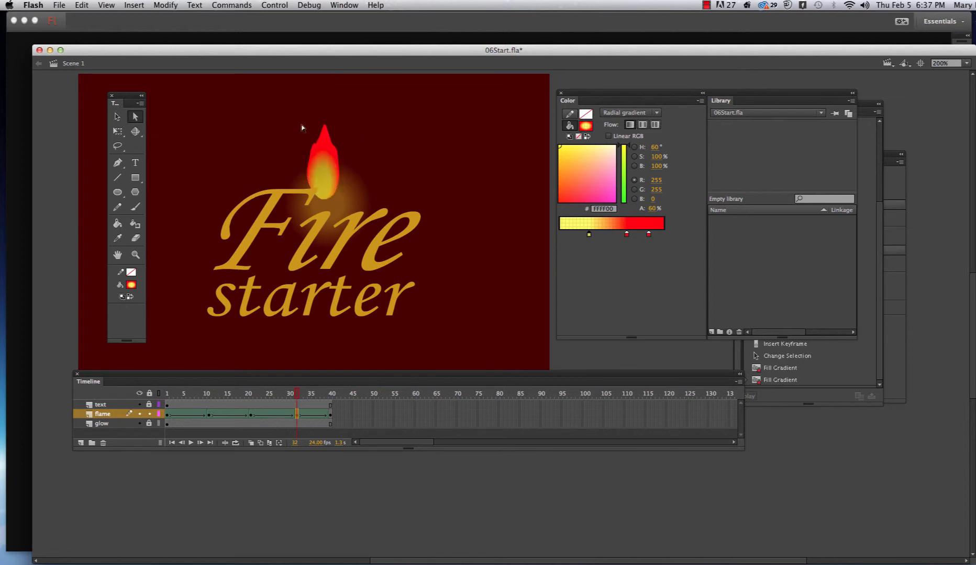
left_click_drag(301, 124, 315, 141)
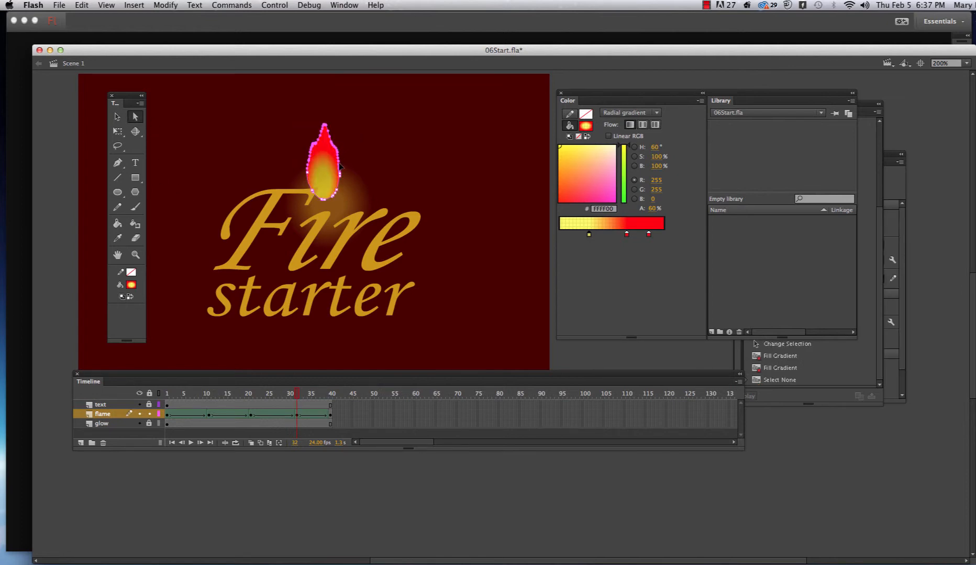
left_click(285, 152)
left_click(314, 149)
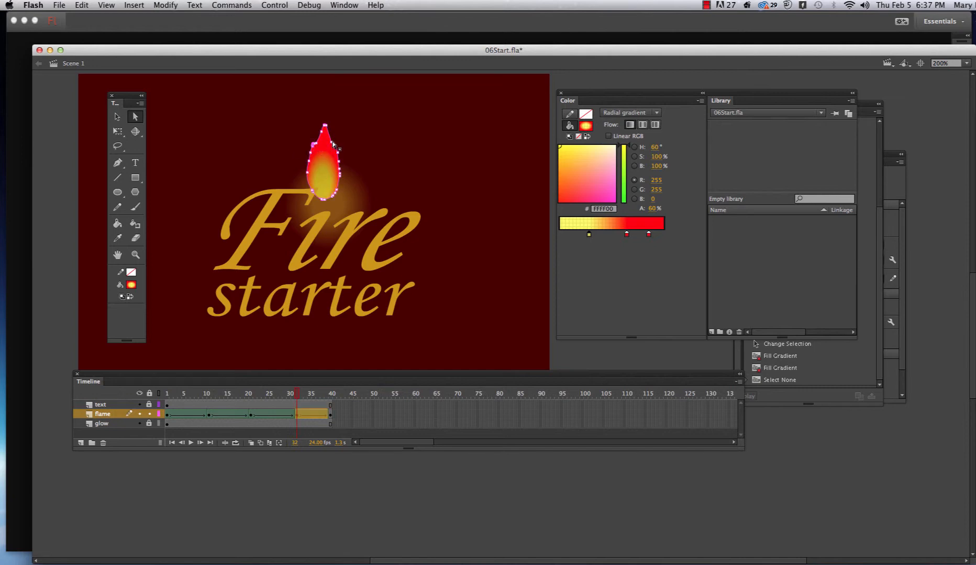
left_click_drag(333, 147, 336, 138)
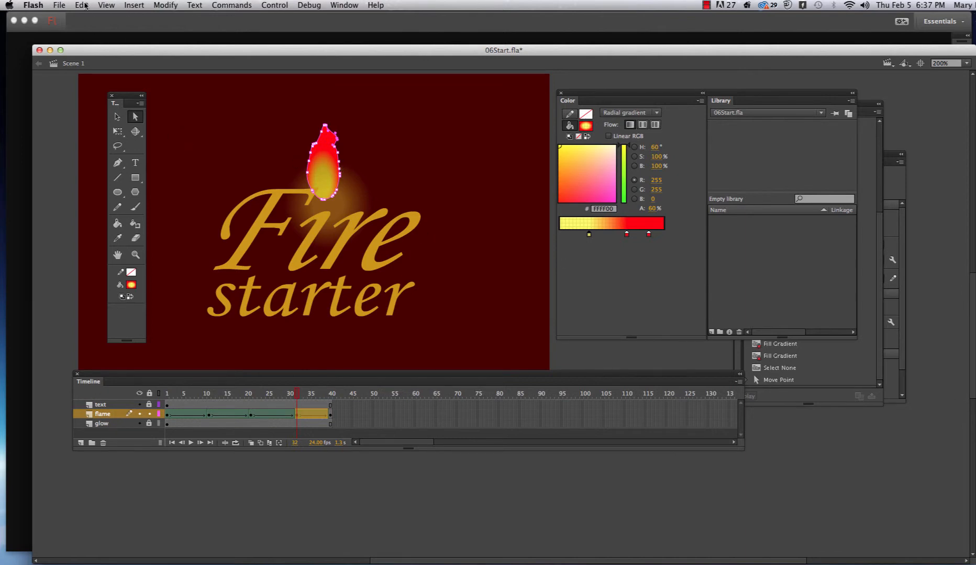
Undo the anchor point moves on the upper right edge of the frame 32 flame.
left_click(83, 5)
left_click(91, 18)
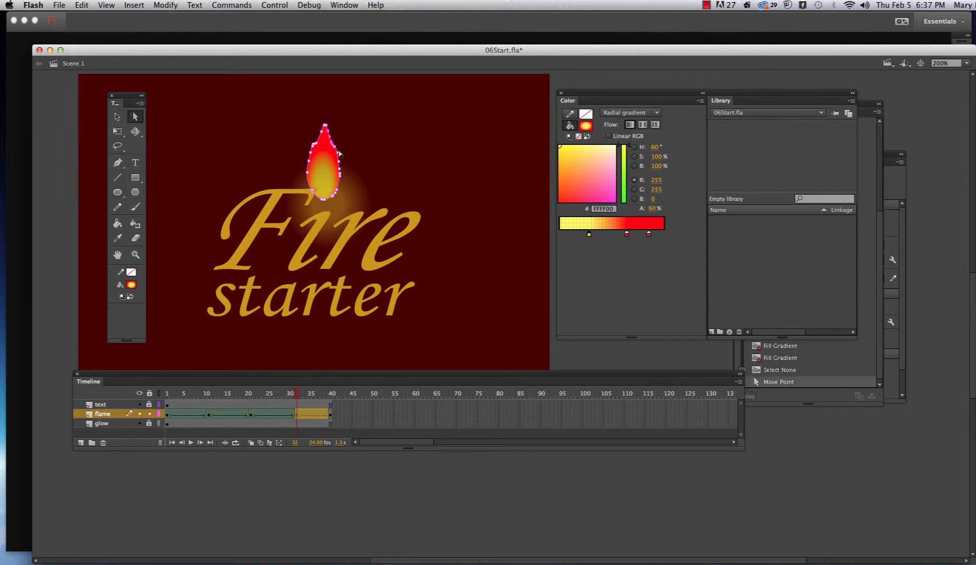
left_click_drag(340, 158, 342, 155)
left_click(82, 5)
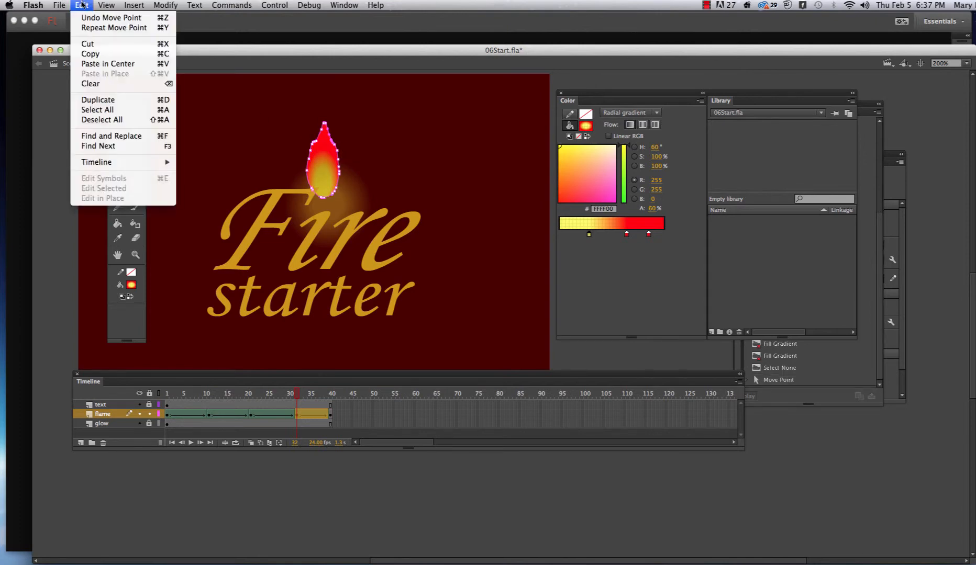
left_click(91, 18)
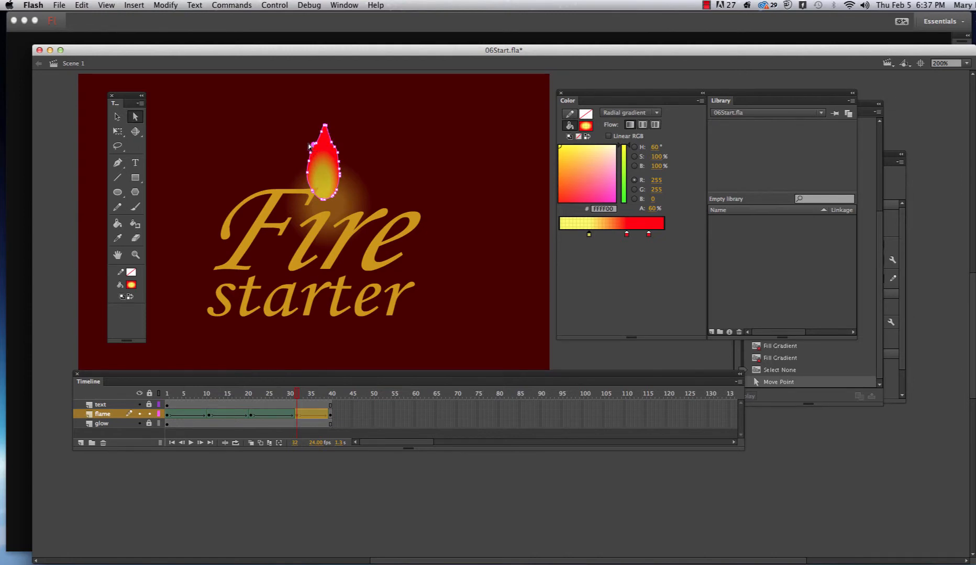
Reshape the frame 32 flame by pulling anchor points on its upper left and right edges into small side peaks.
left_click_drag(309, 147, 343, 167)
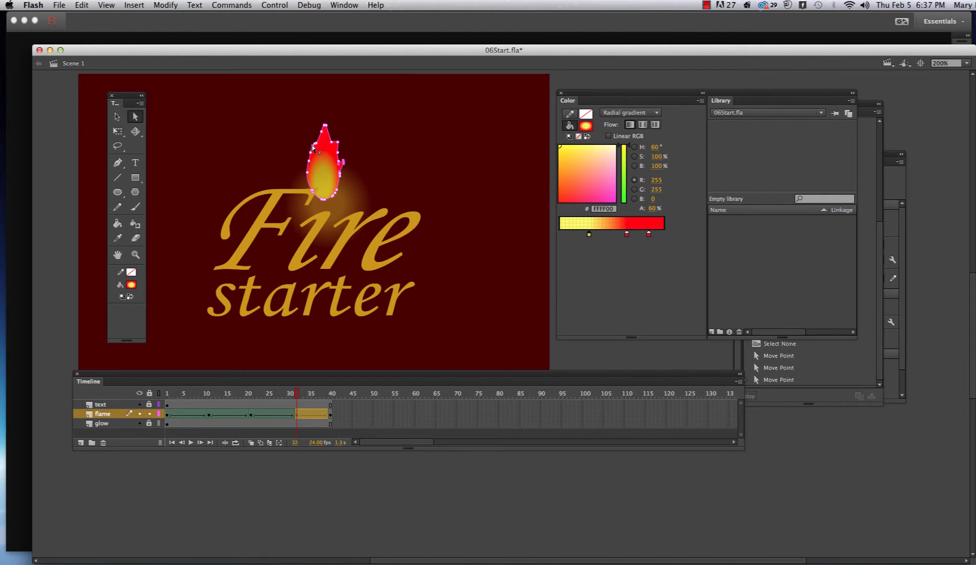
left_click_drag(314, 140, 313, 138)
Reshape the frame 40 flame by shifting its tip to the left and adjusting the curves along its sides.
left_click(330, 414)
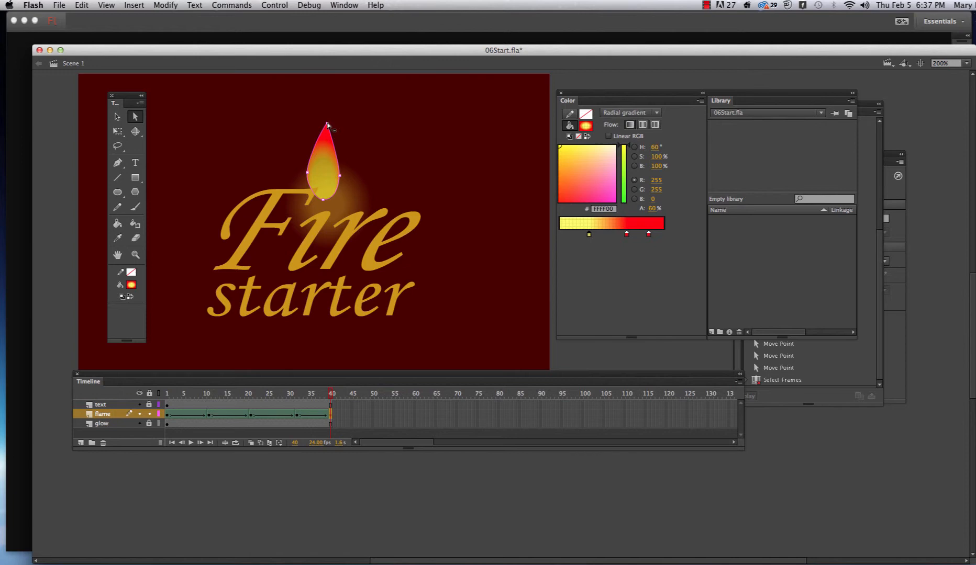
left_click_drag(327, 124, 339, 164)
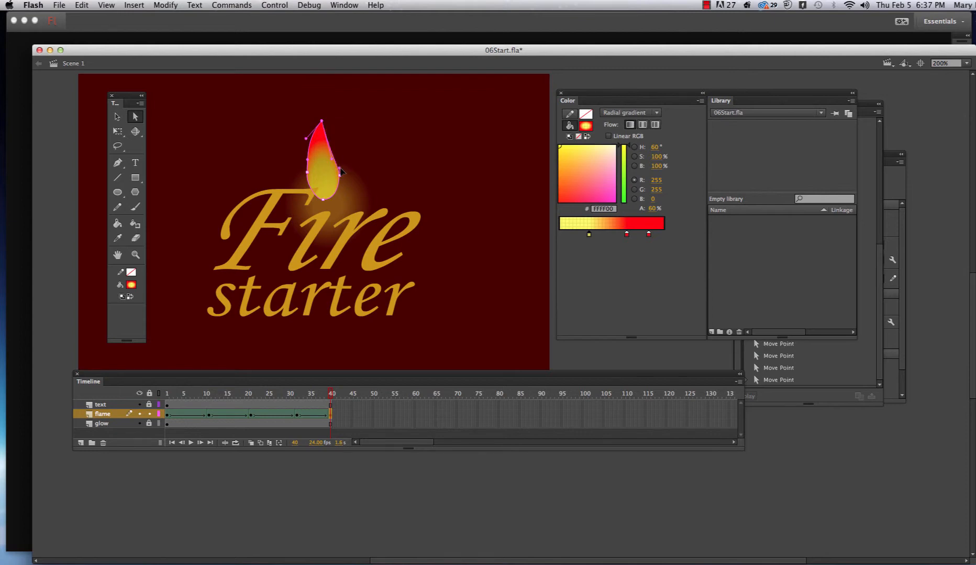
left_click(346, 153)
left_click(340, 167)
left_click(340, 176)
left_click_drag(341, 169, 343, 149)
left_click_drag(338, 195, 340, 192)
Review the flame keyframes at frames 32, 21, 11 and 1, and play the animation from the start.
left_click(297, 415)
left_click(253, 417)
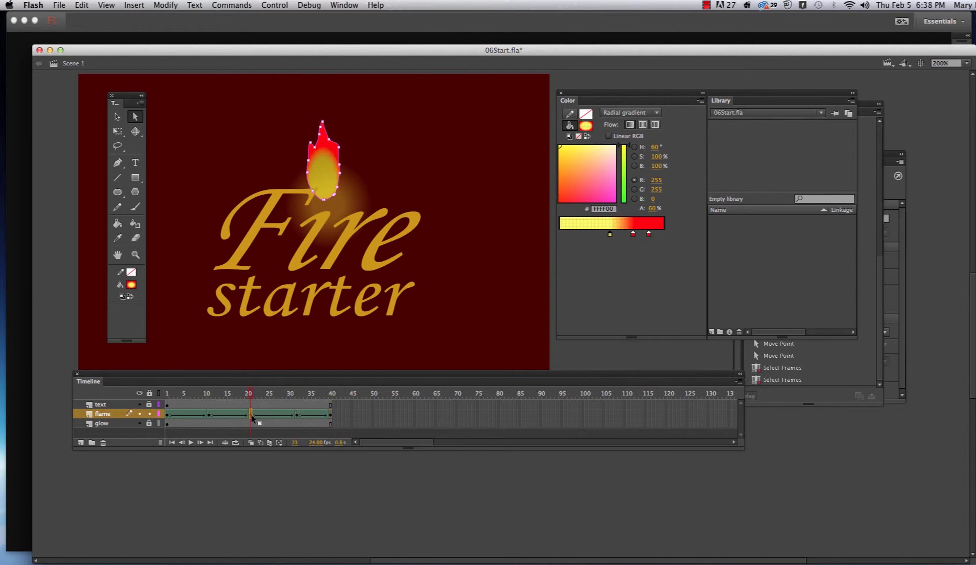
left_click(209, 414)
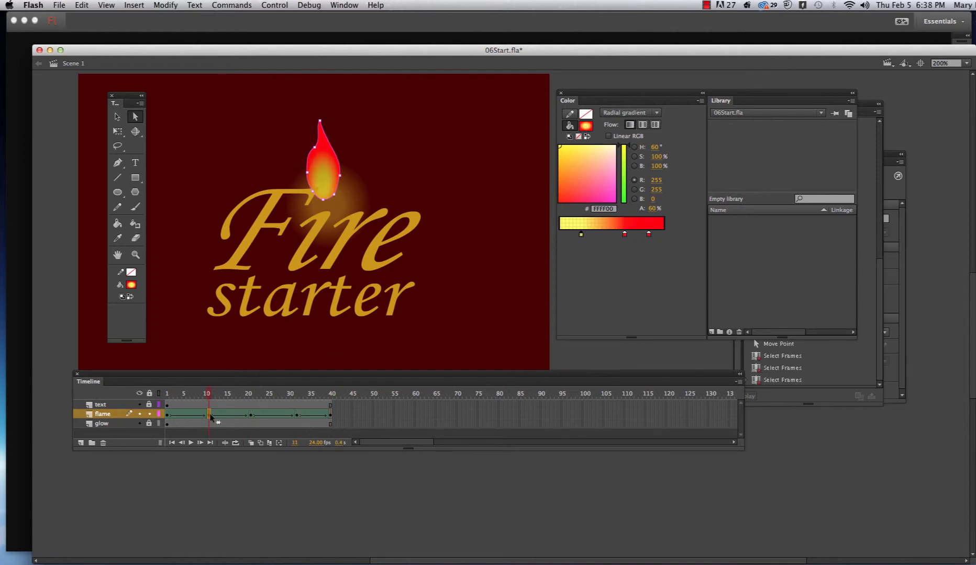
left_click(168, 416)
key("Return")
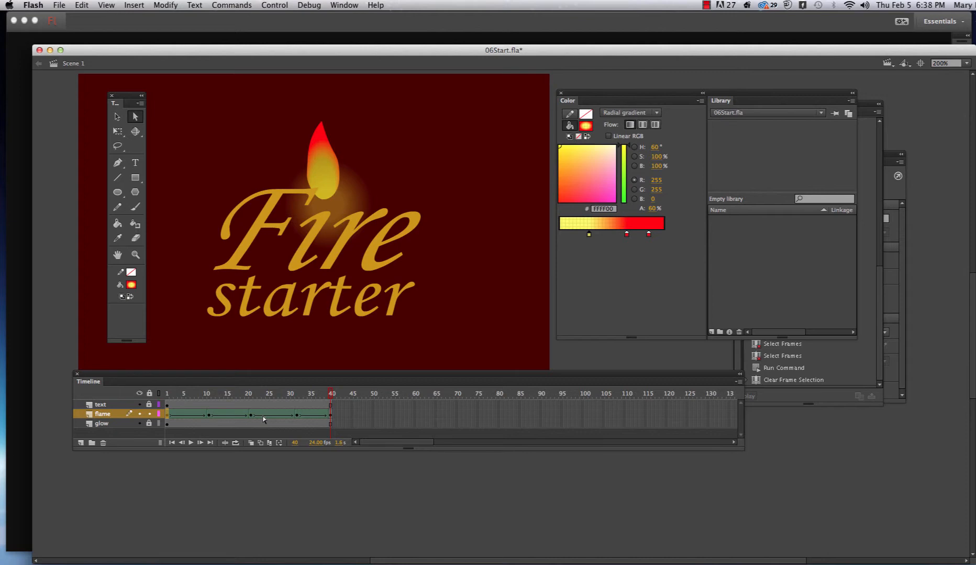
Copy the flame keyframe from frame 1 and paste it over frame 40 of the flame layer.
left_click(168, 415)
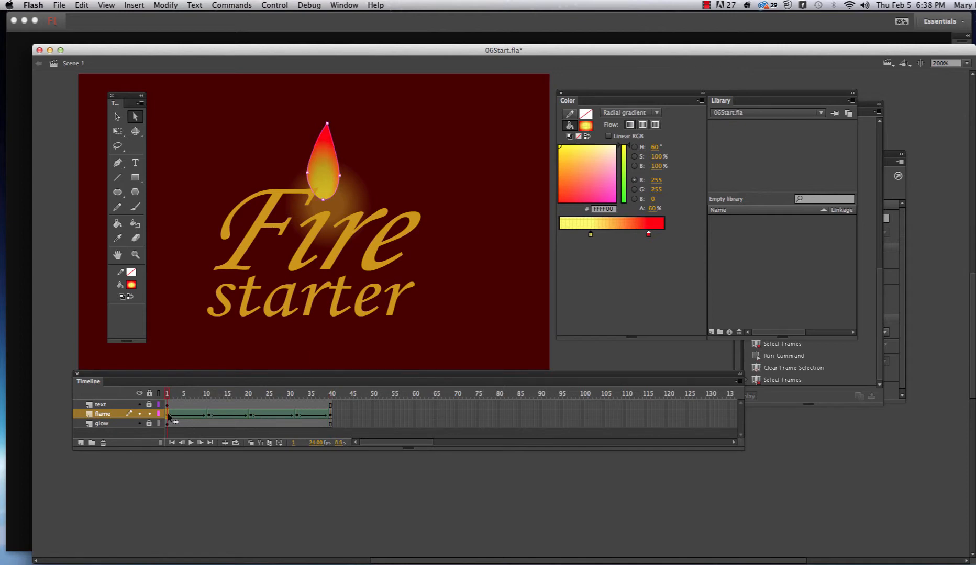
right_click(168, 416)
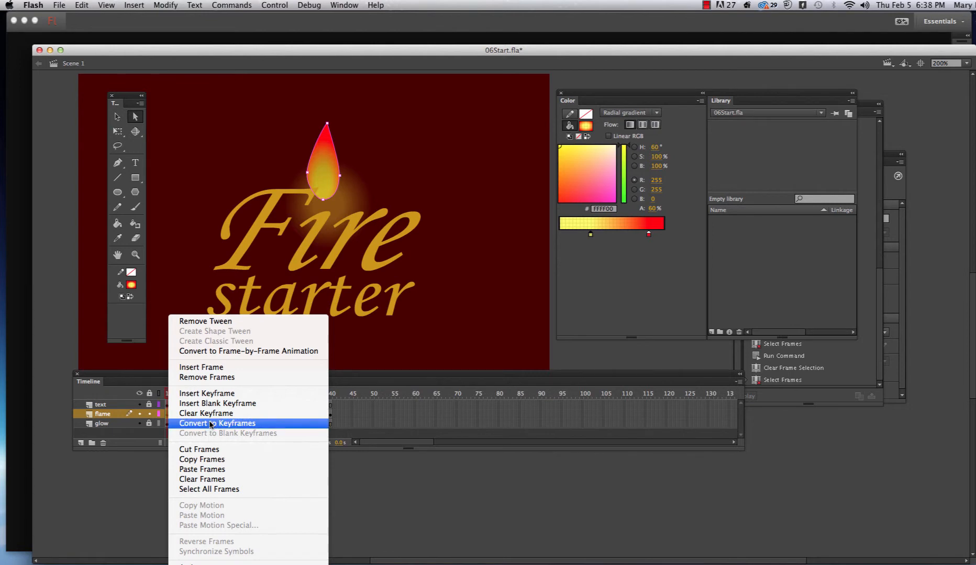
left_click(215, 461)
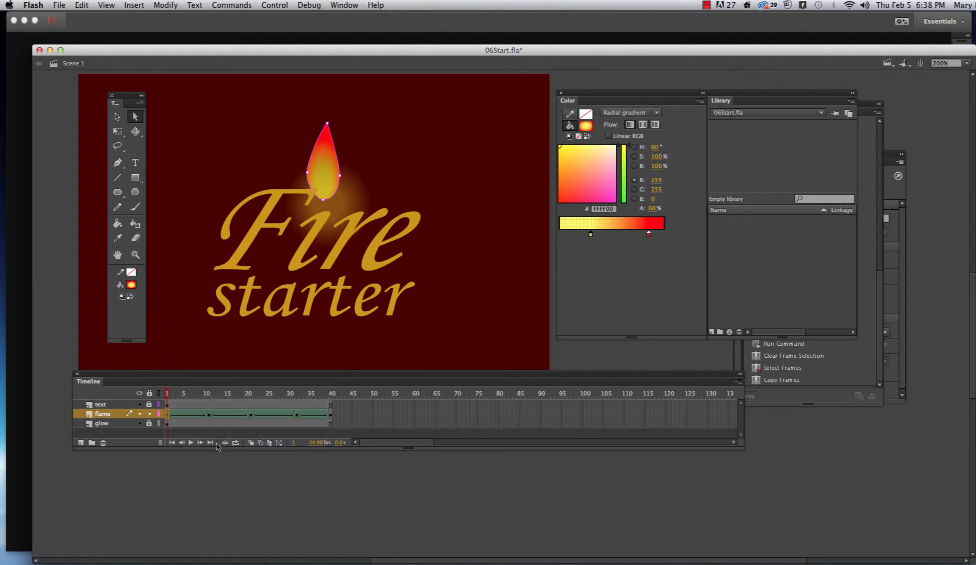
left_click(330, 416)
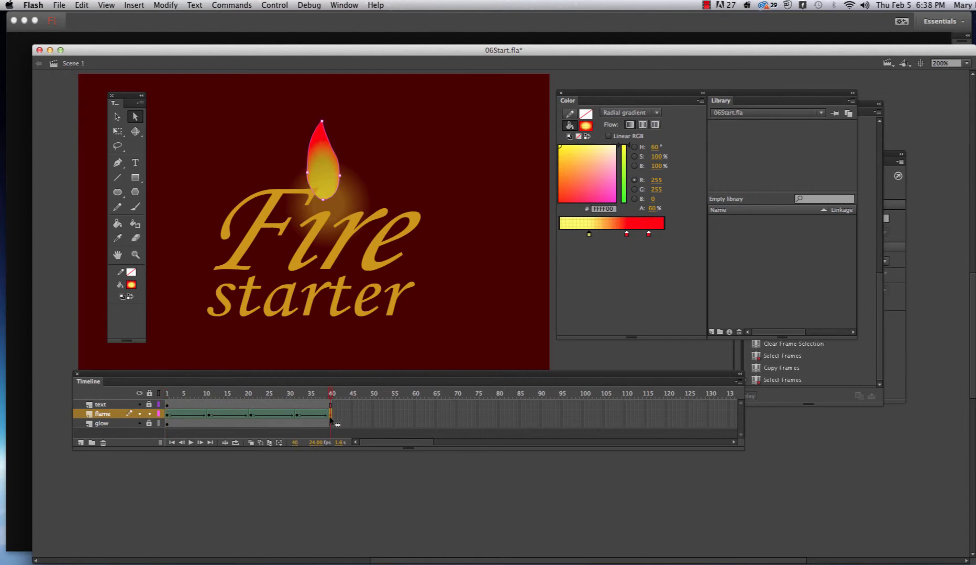
right_click(331, 417)
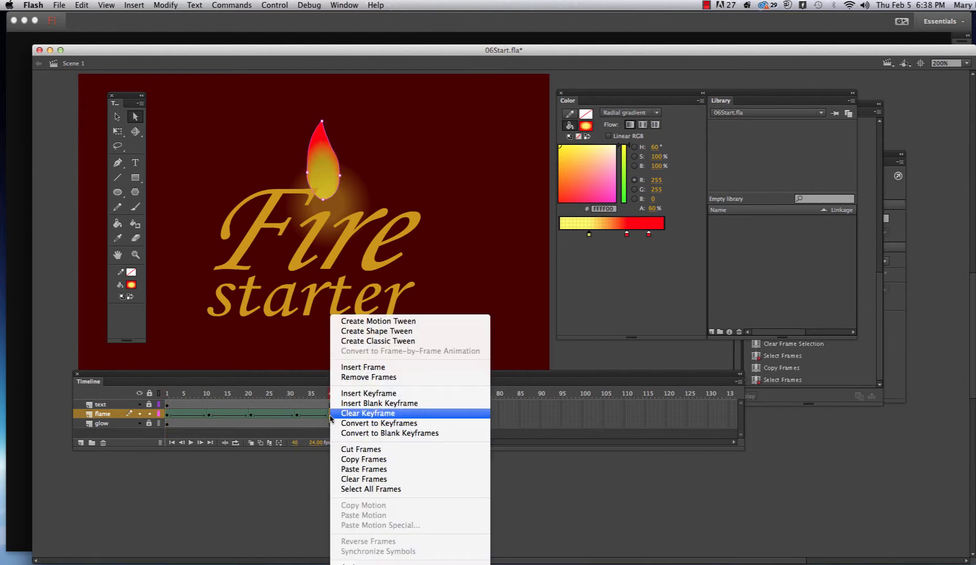
left_click(379, 470)
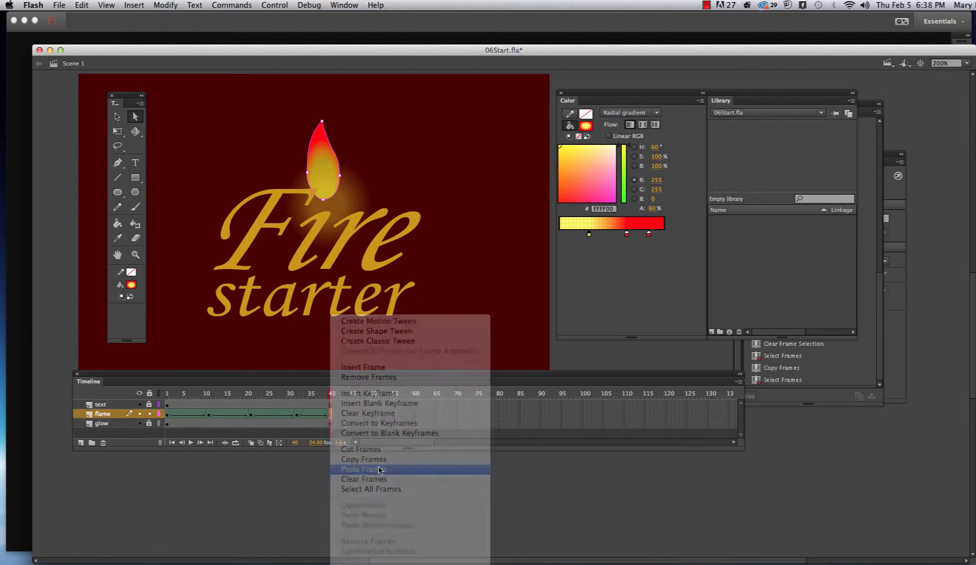
Play the timeline and enable looping with the loop range covering frames 1 to 40.
key("Return")
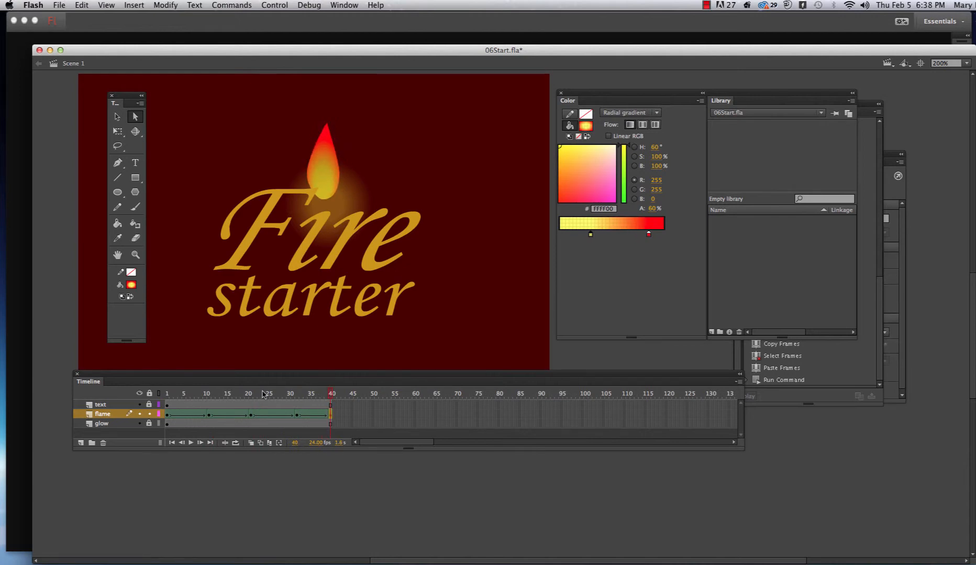
left_click(236, 445)
left_click_drag(302, 397, 166, 397)
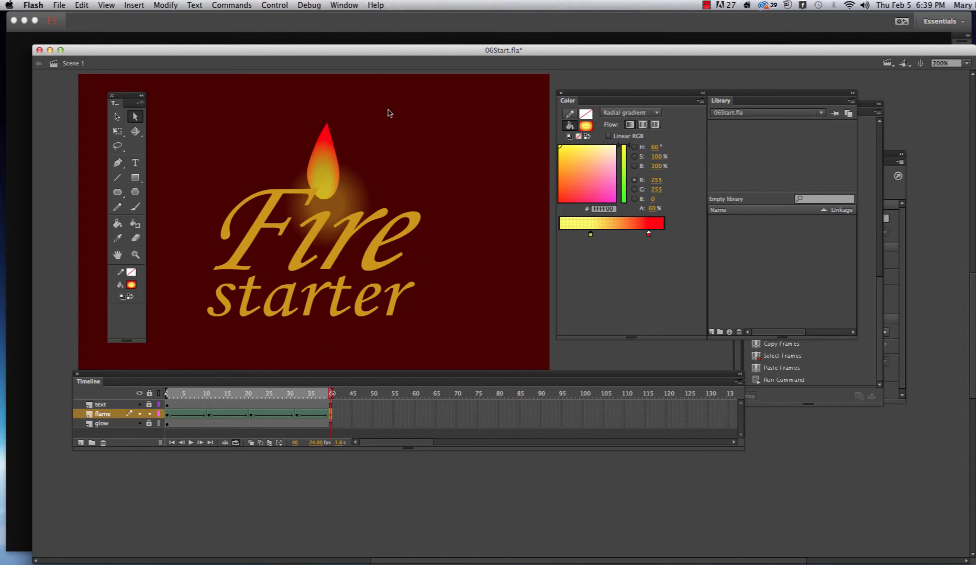
Test the movie in Flash Professional and close the preview window.
left_click(275, 5)
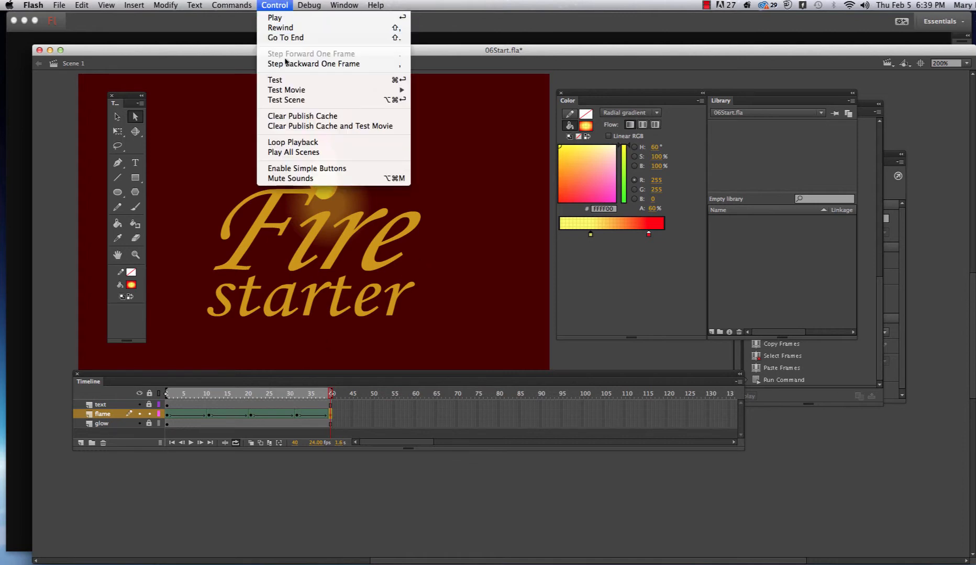
mouse_move(298, 93)
left_click(460, 91)
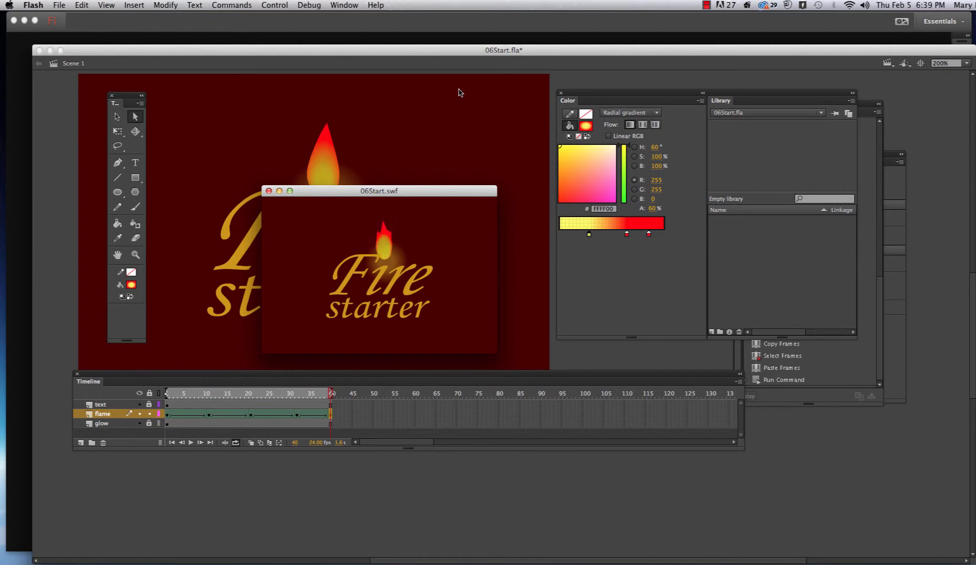
left_click(269, 192)
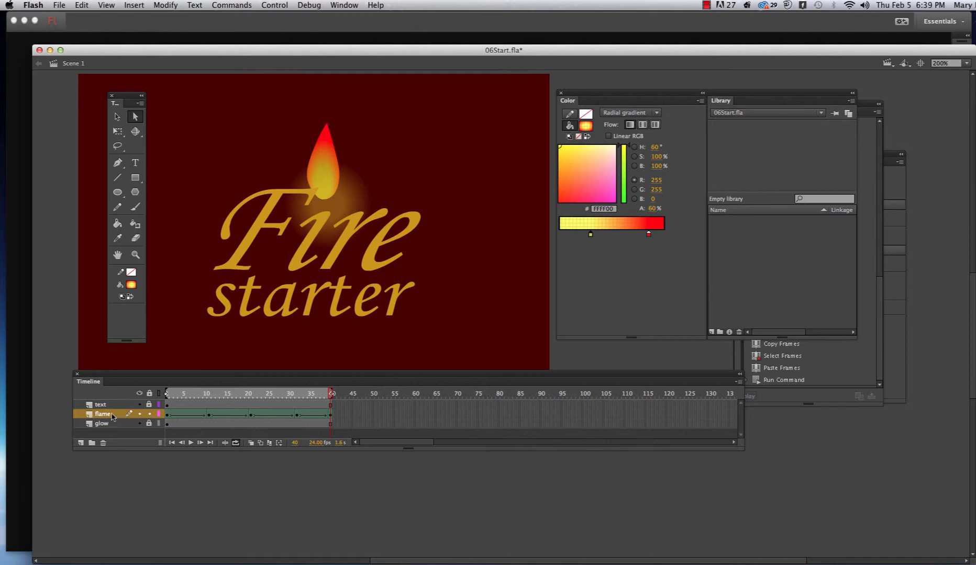
Select all frames of the flame layer and cut them from the main timeline.
left_click(116, 116)
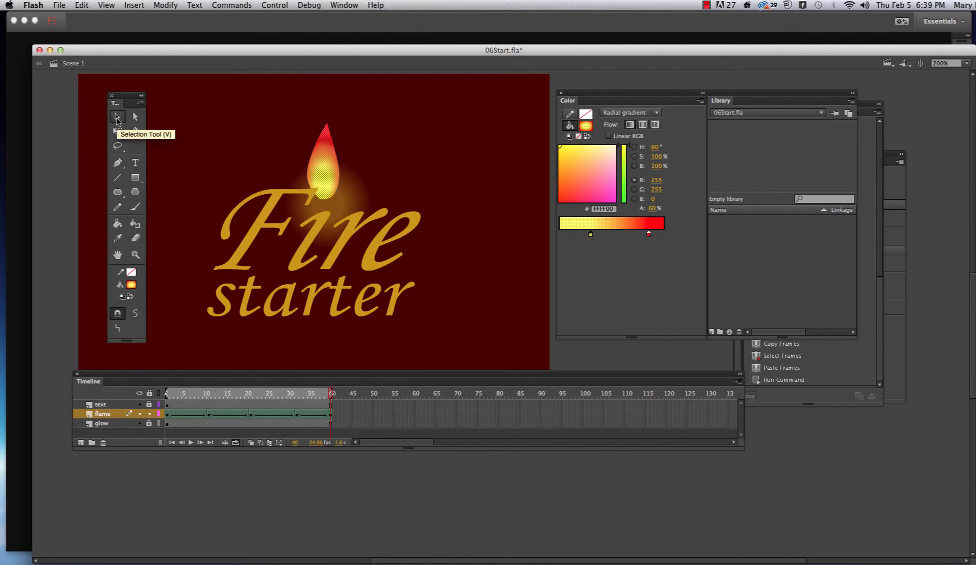
left_click(121, 415)
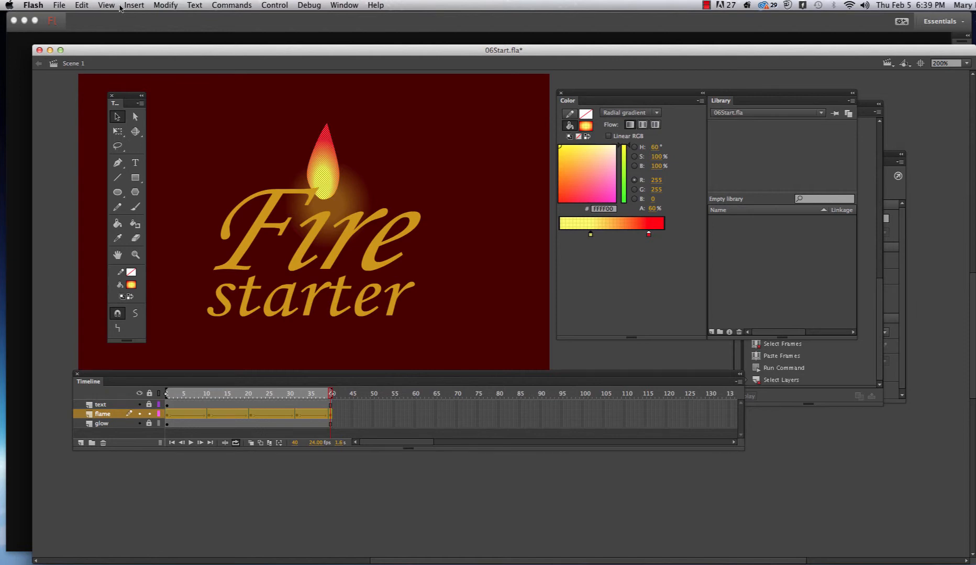
left_click(85, 7)
mouse_move(116, 164)
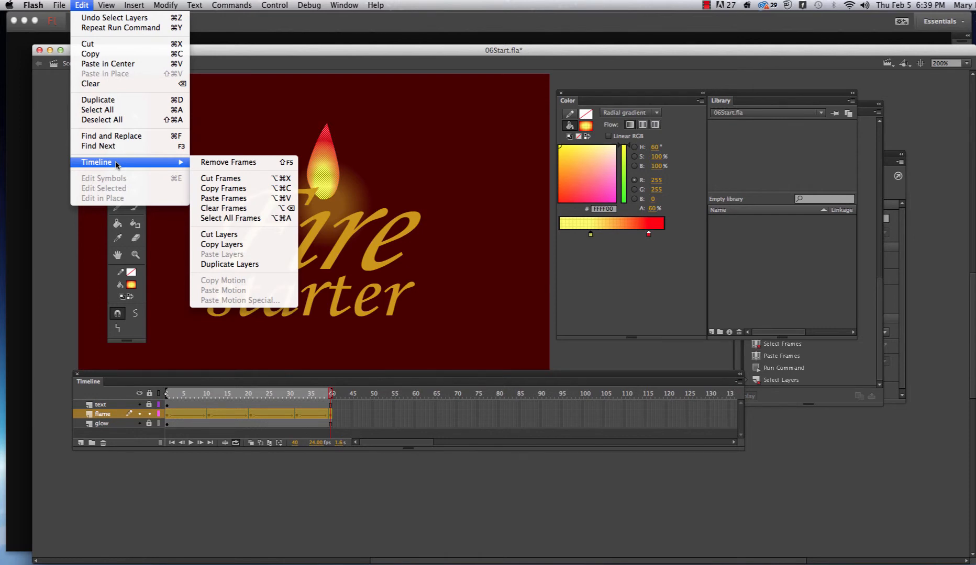
left_click(234, 180)
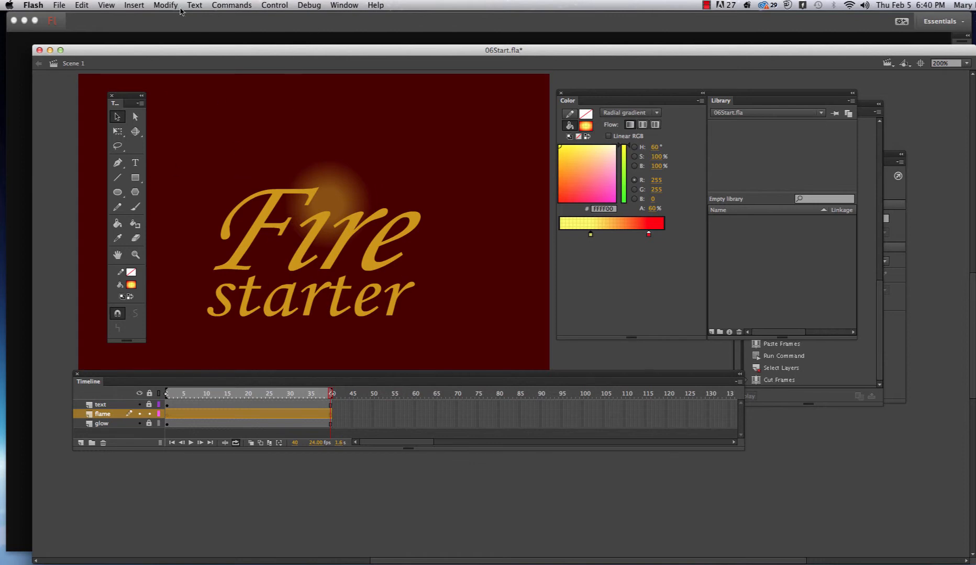
Create a new movie clip symbol named "fire" in the library root.
left_click(135, 5)
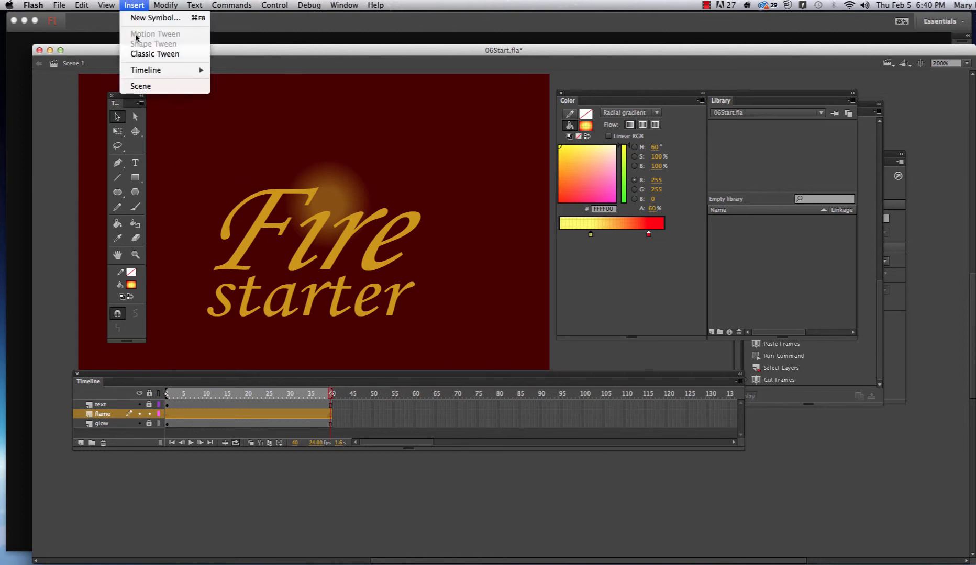
left_click(143, 19)
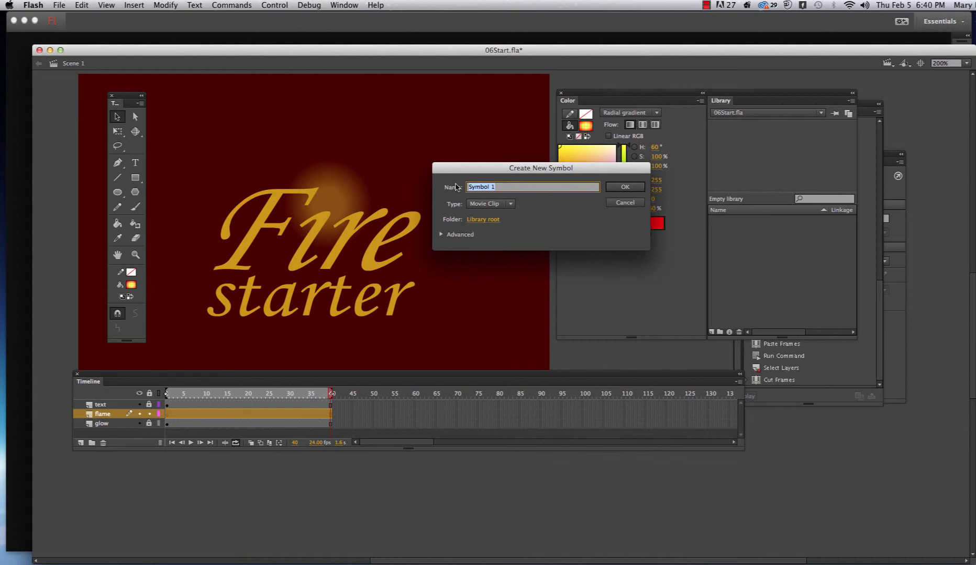
type("fire")
left_click(626, 189)
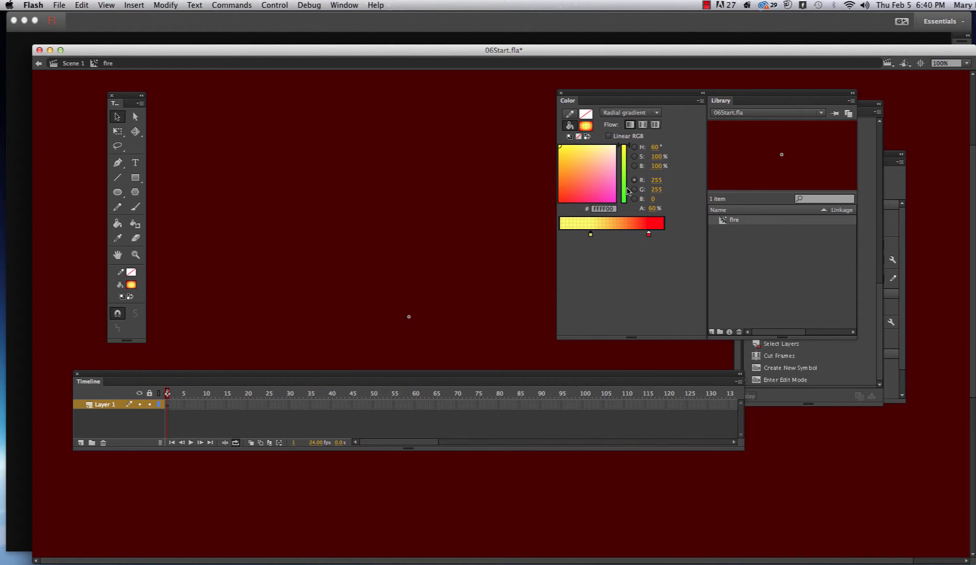
Paste the cut flame frames into frame 1 of the fire symbol and extend its loop range to frame 40.
left_click(166, 406)
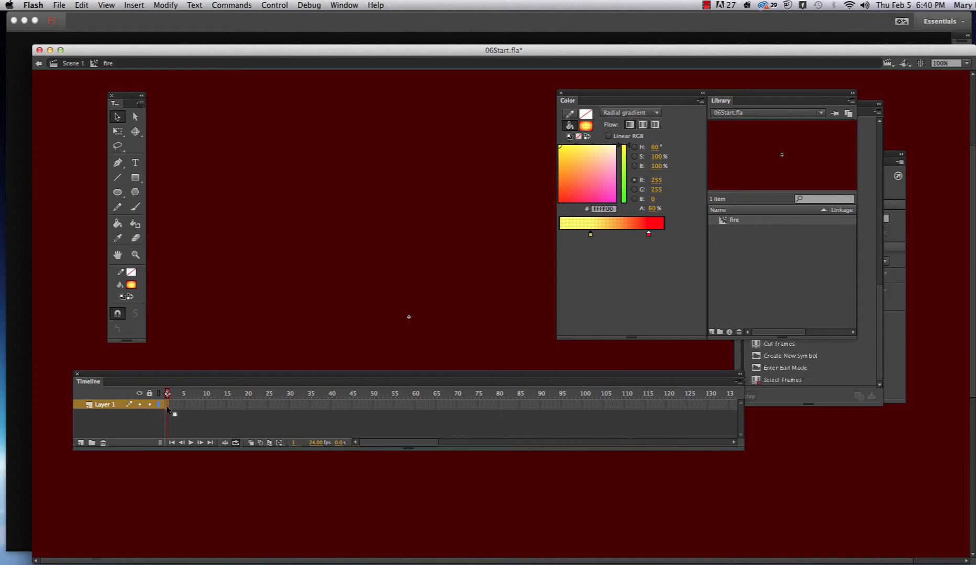
right_click(167, 408)
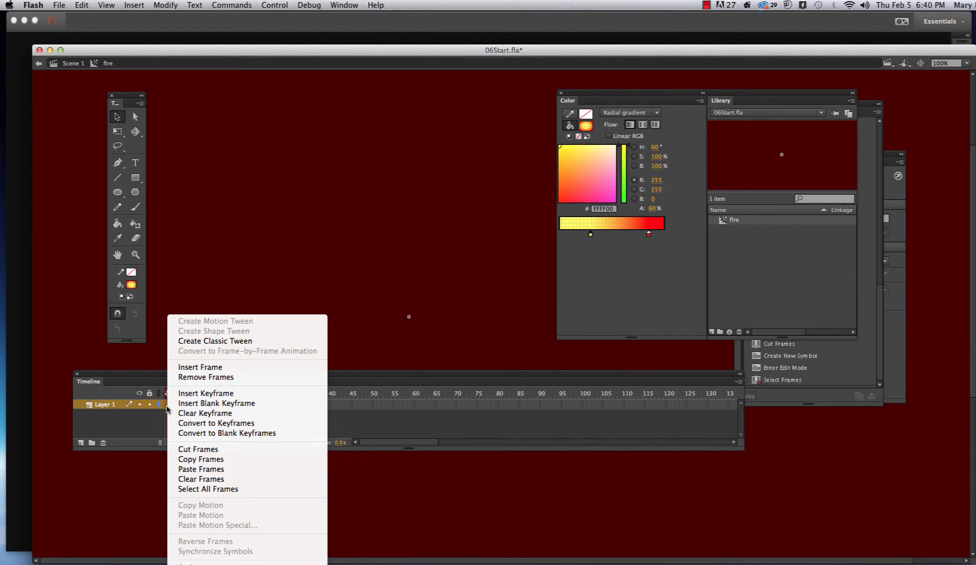
left_click(229, 470)
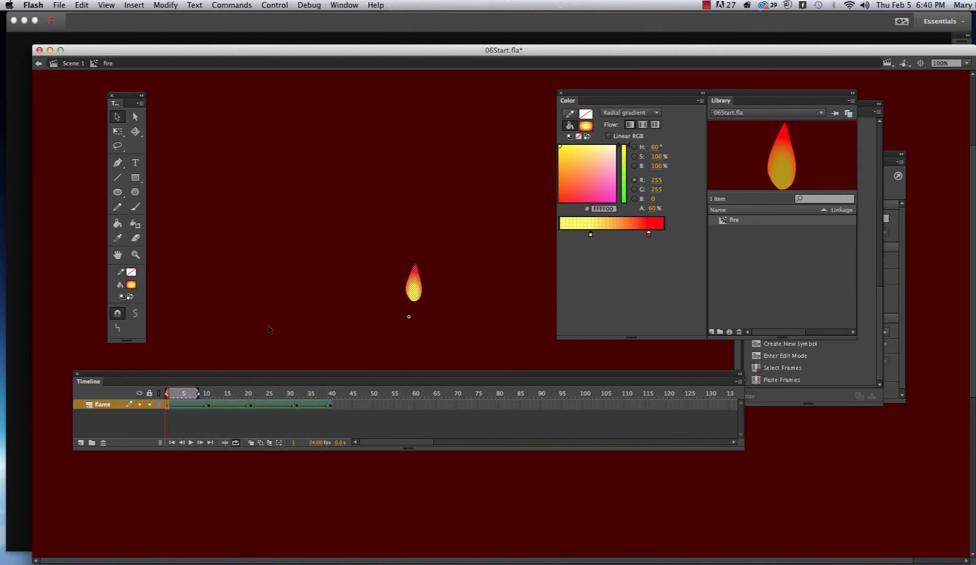
left_click_drag(199, 396, 331, 401)
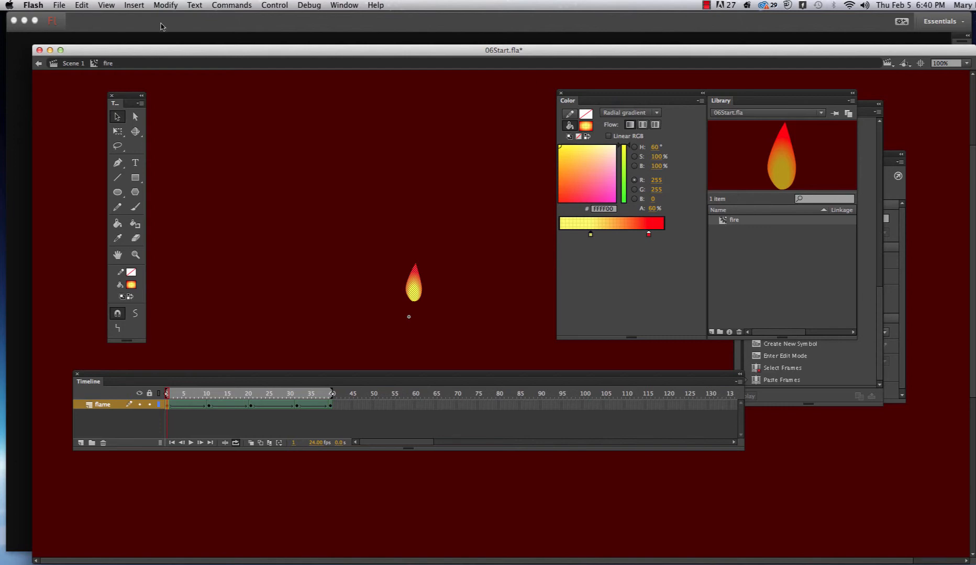
Return to Scene 1 and place the fire symbol from the library above the "i" on the flame layer.
left_click(72, 64)
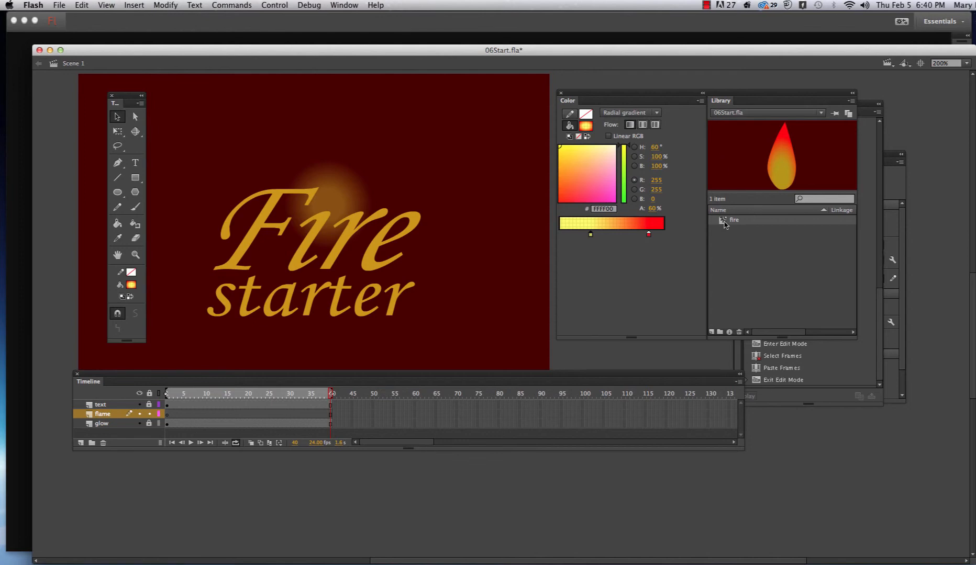
left_click_drag(722, 224, 335, 162)
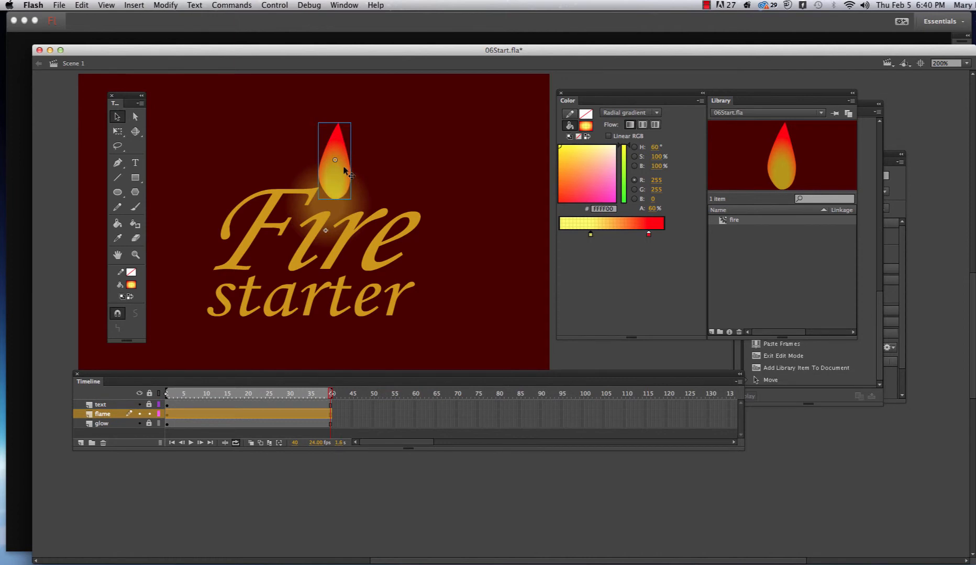
Test the movie with the fire symbol in Flash Professional.
left_click(281, 6)
mouse_move(281, 92)
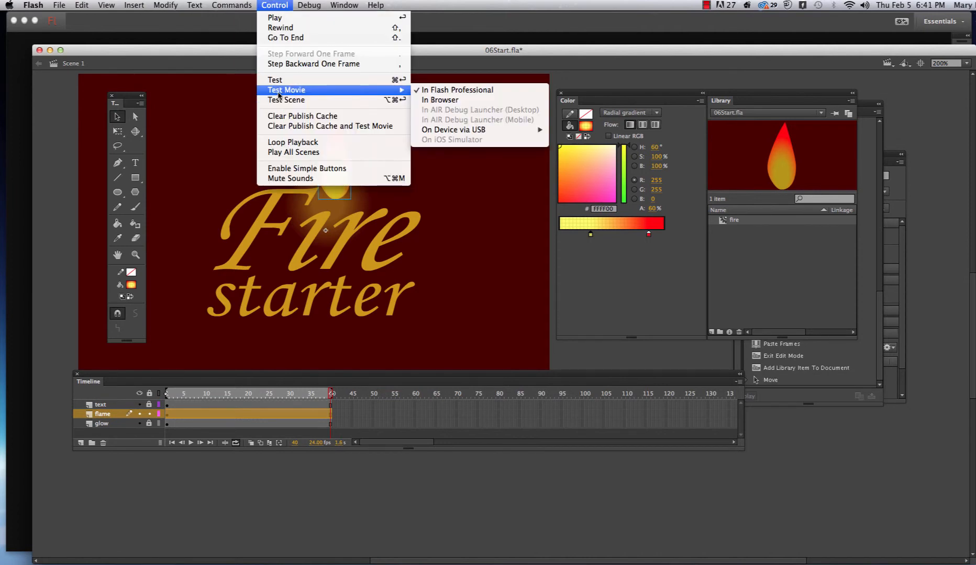
left_click(458, 90)
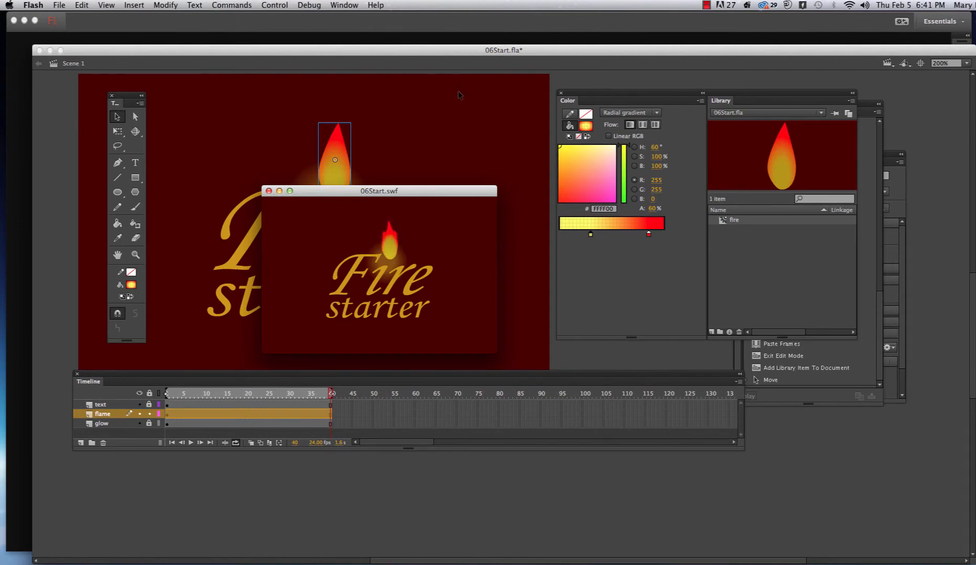
Close the movie preview, then unlock the text layer and set its layer type to Mask.
left_click(268, 191)
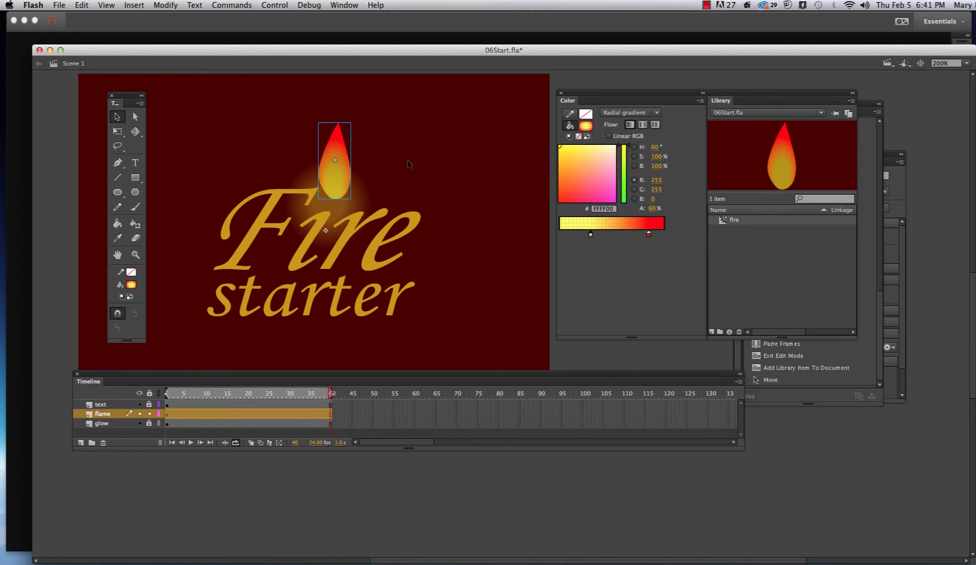
left_click(149, 406)
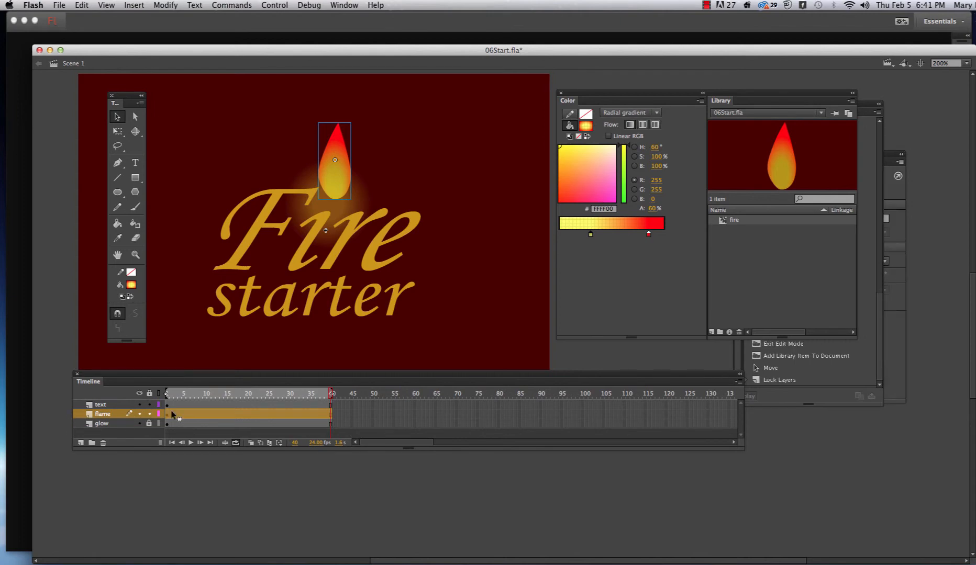
double_click(90, 407)
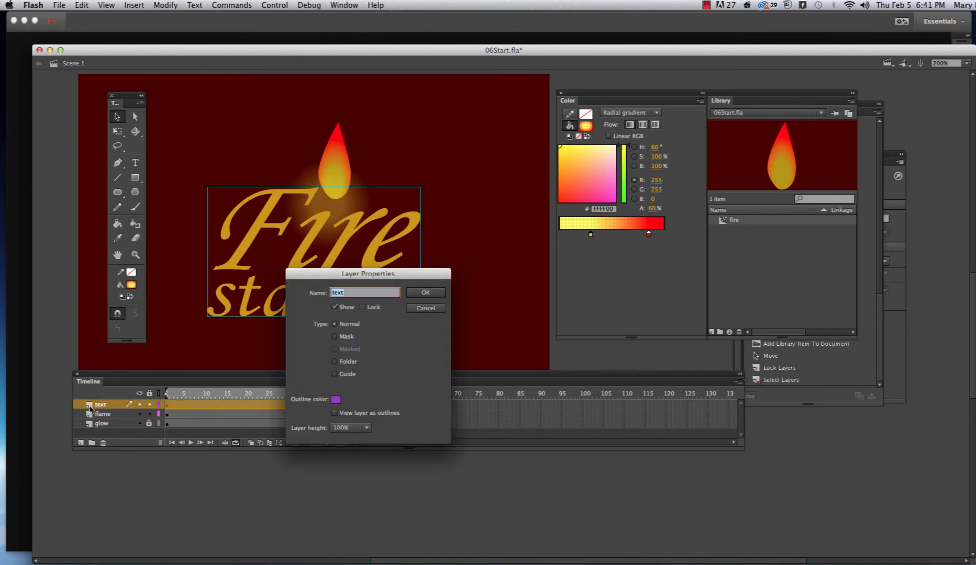
left_click(335, 338)
left_click(425, 293)
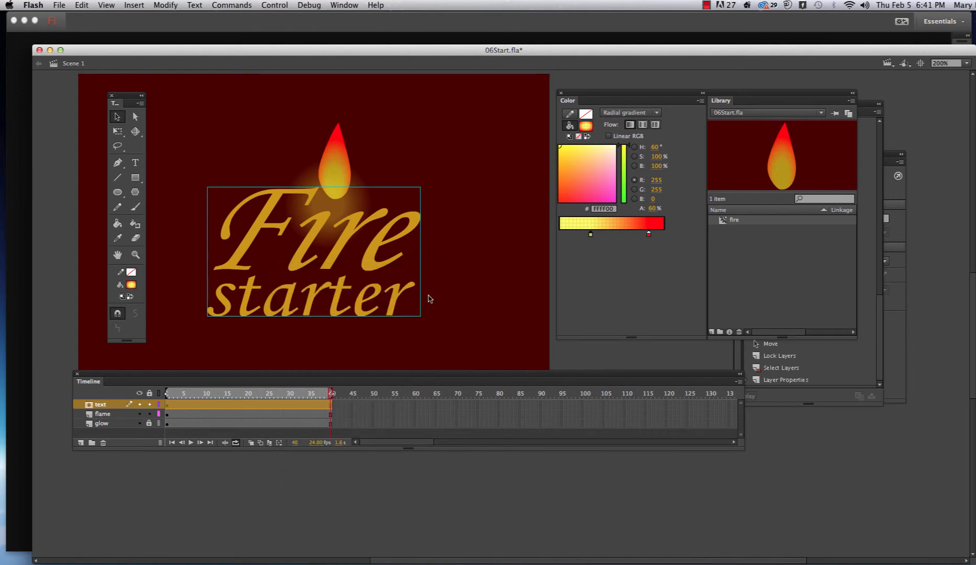
Add a new layer named "effect" and nest it beneath the text mask layer as a masked layer.
left_click(81, 443)
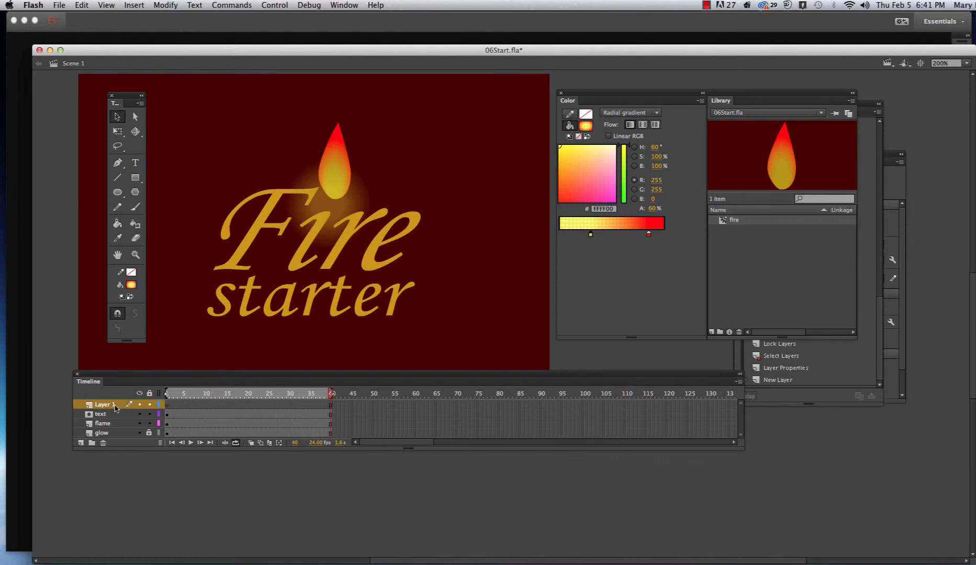
double_click(115, 405)
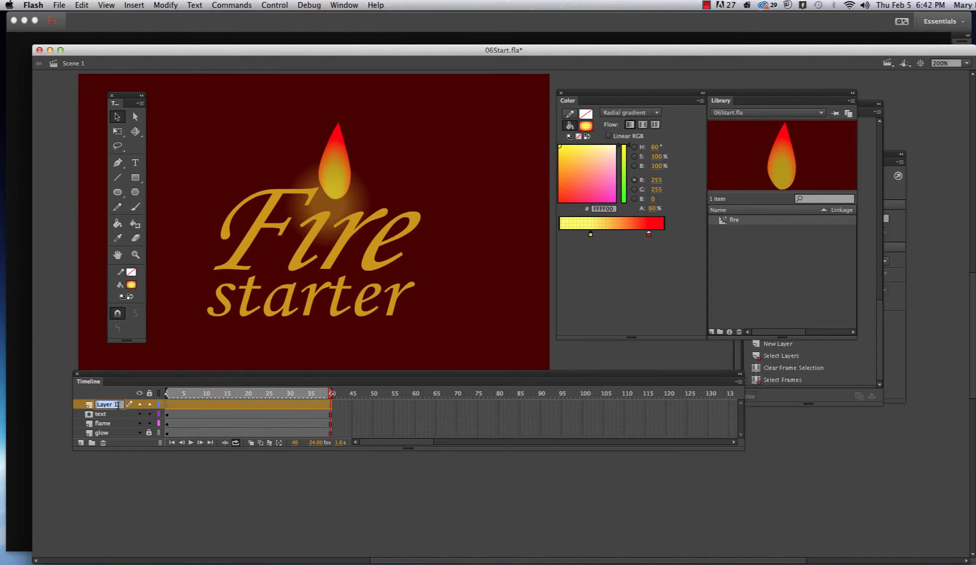
type("effect")
left_click(77, 406)
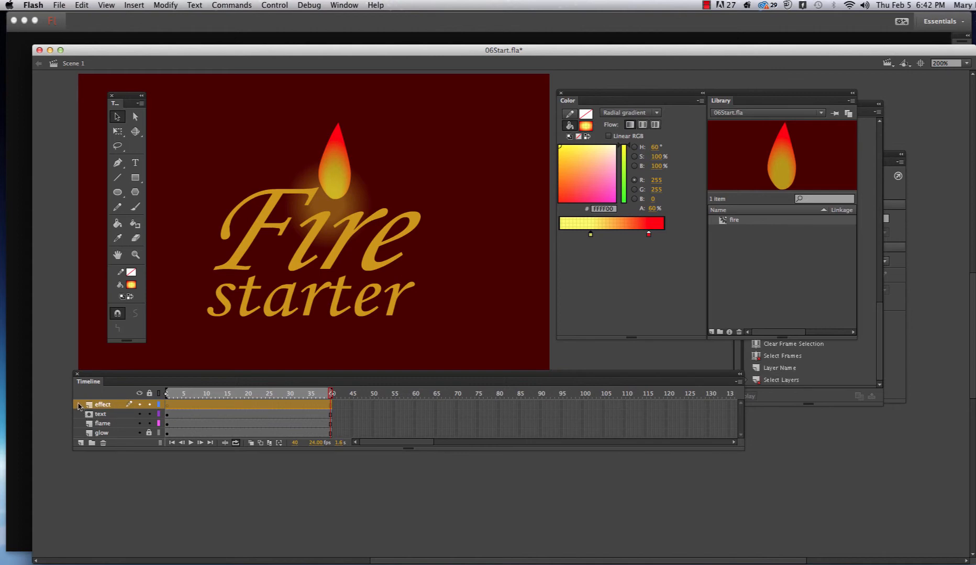
left_click_drag(78, 406, 112, 419)
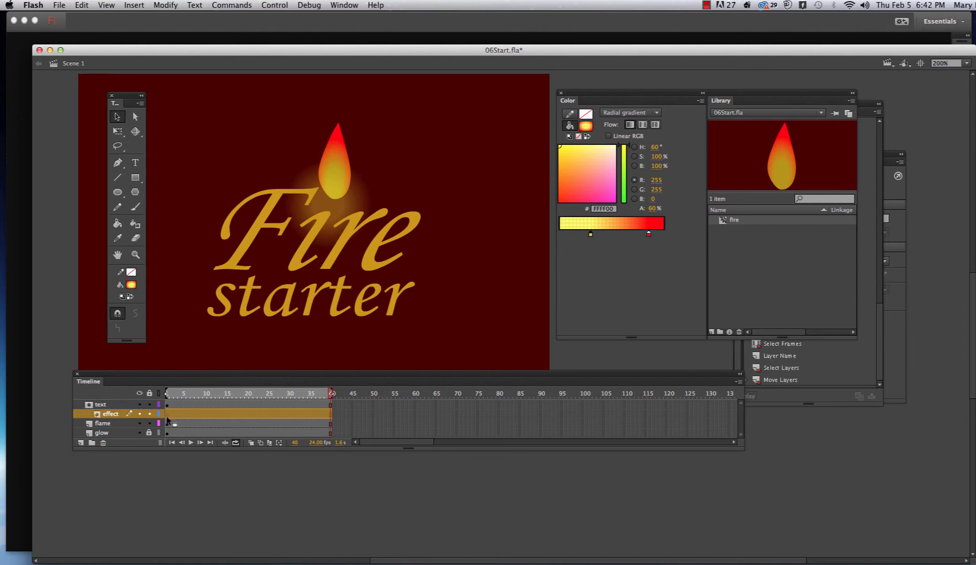
Draw a gradient-filled rectangle covering the whole Fire starter text on frame 1 of the effect layer.
left_click(166, 415)
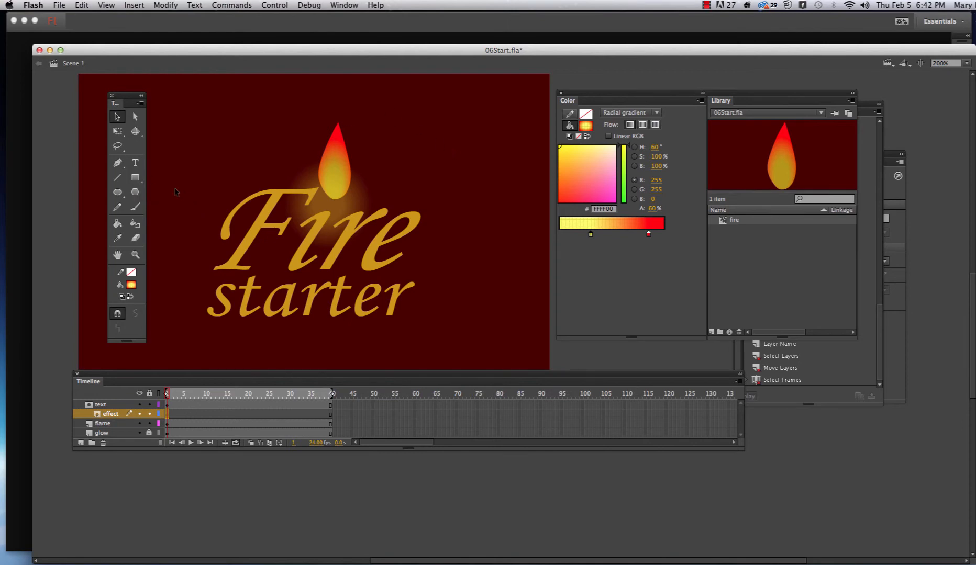
left_click(136, 179)
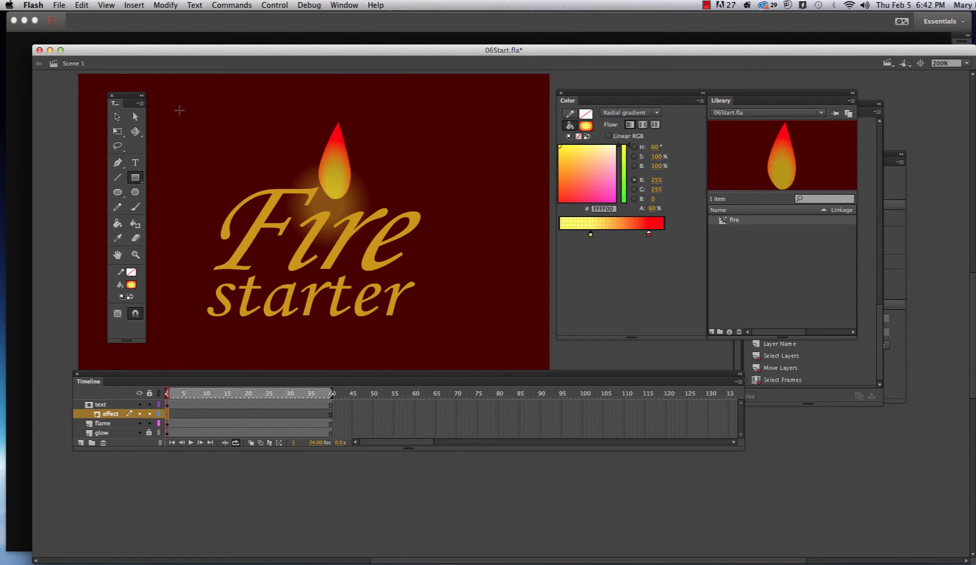
mouse_move(179, 110)
left_mouse_down()
mouse_move(225, 156)
mouse_move(470, 311)
mouse_move(466, 344)
mouse_move(474, 345)
left_mouse_up()
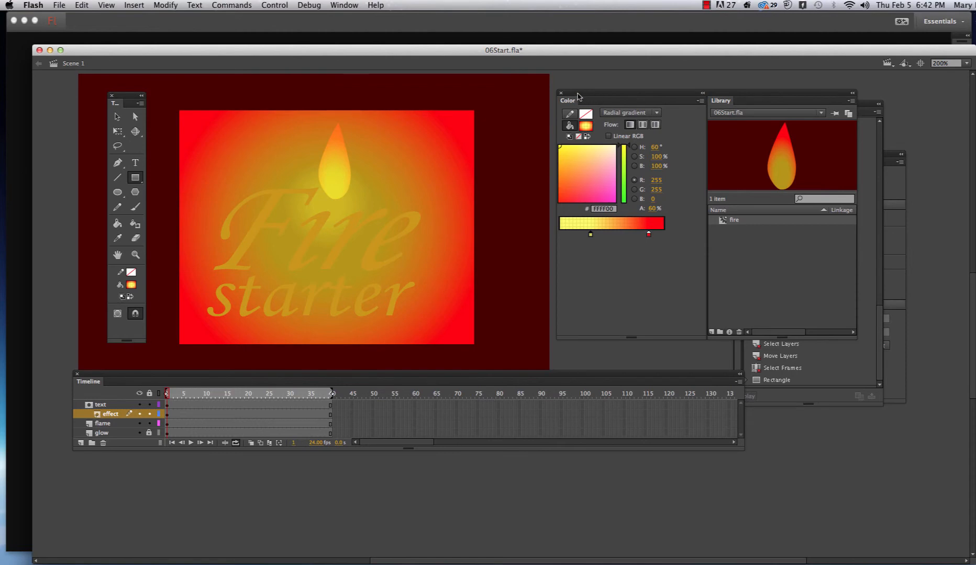
left_click_drag(577, 96, 538, 99)
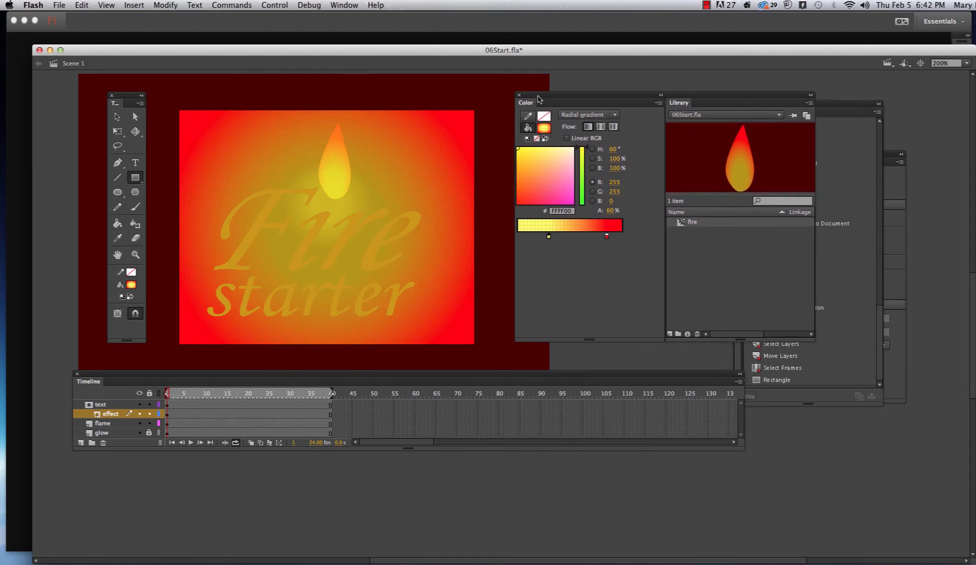
left_click(616, 116)
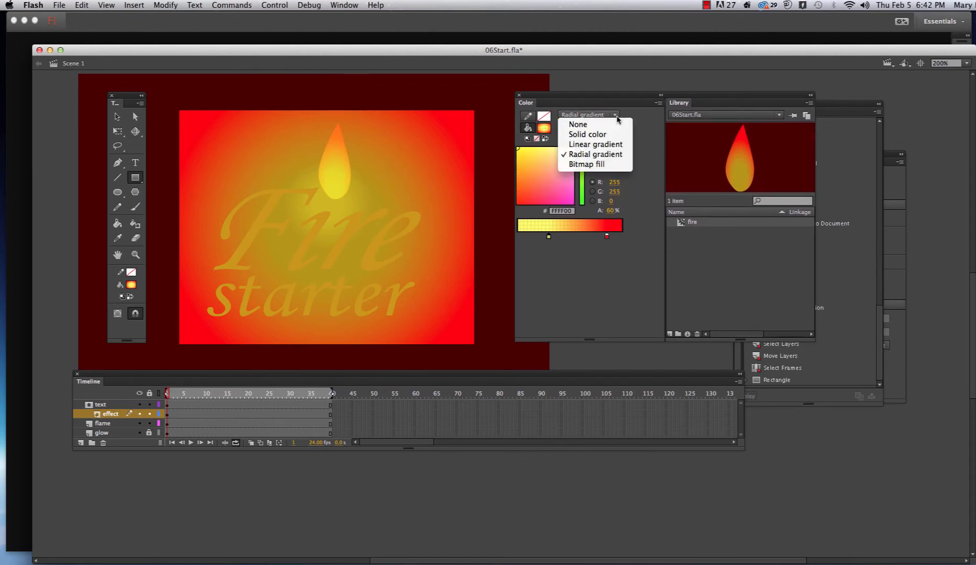
left_click(614, 145)
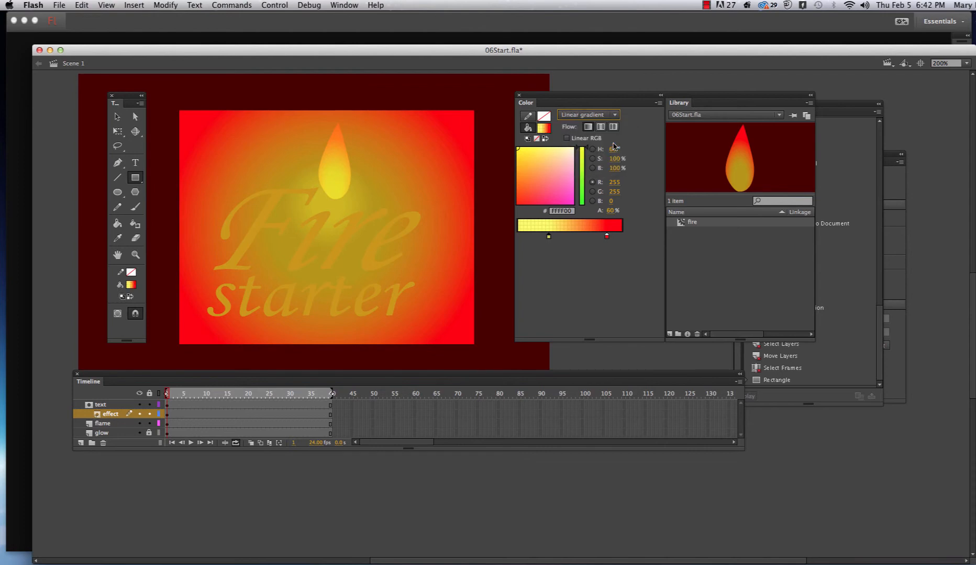
left_click(616, 115)
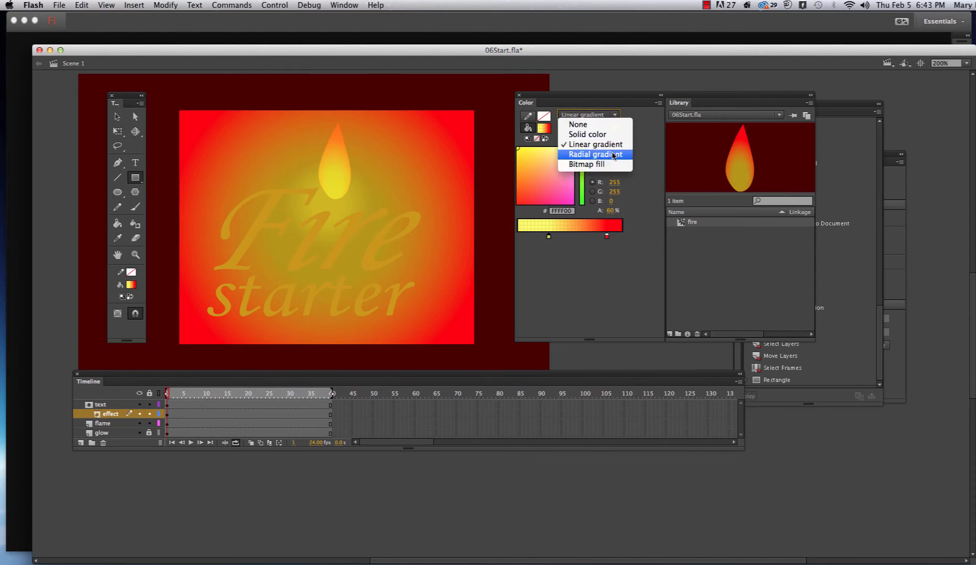
left_click(116, 115)
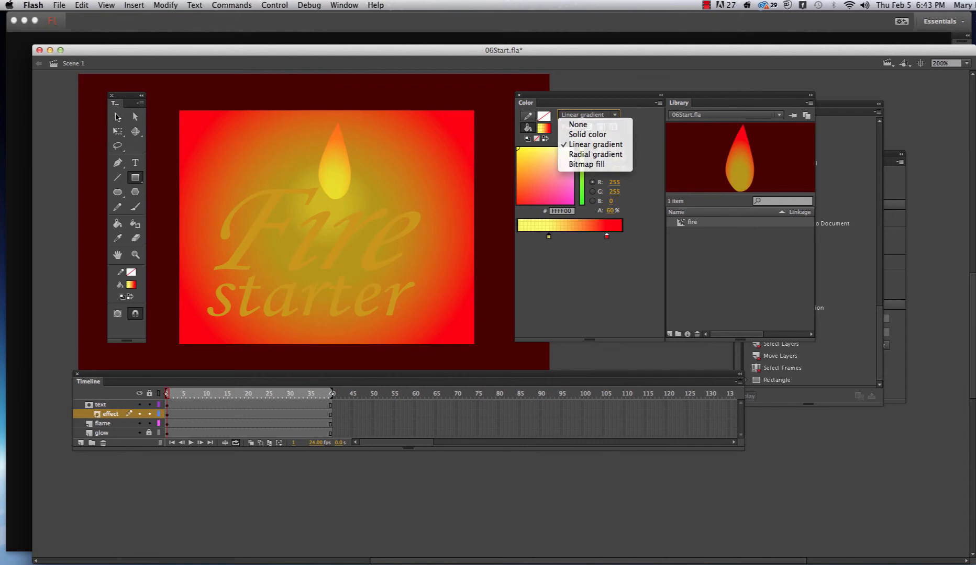
Change the rectangle's fill to a linear gradient with yellow at the far left edge and red starting close beside it.
key("v")
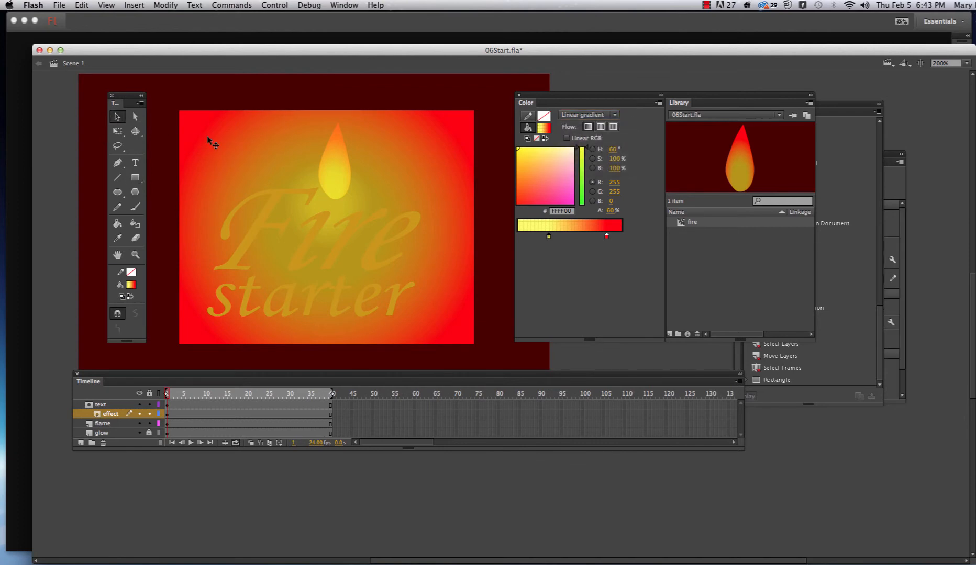
left_click(208, 137)
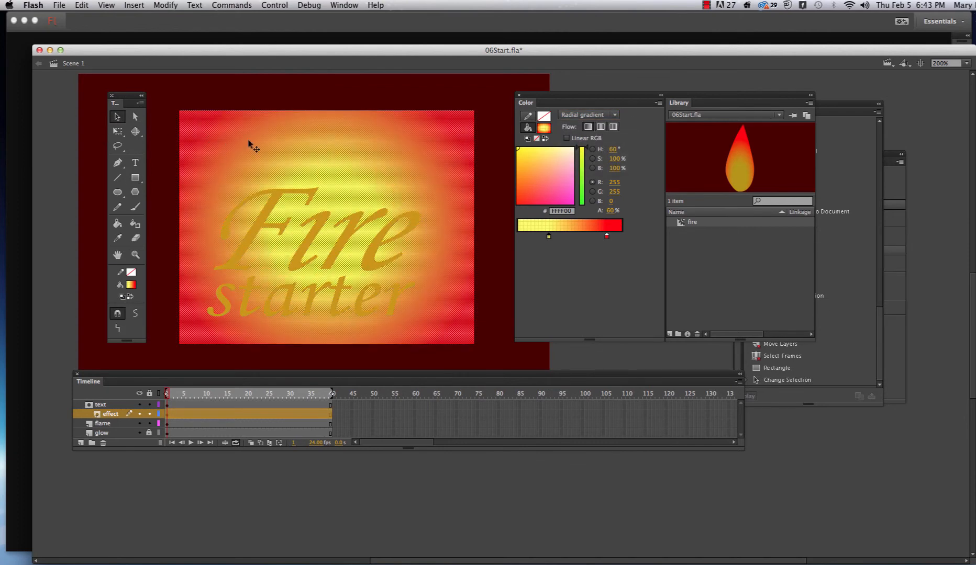
left_click(616, 115)
left_click(613, 145)
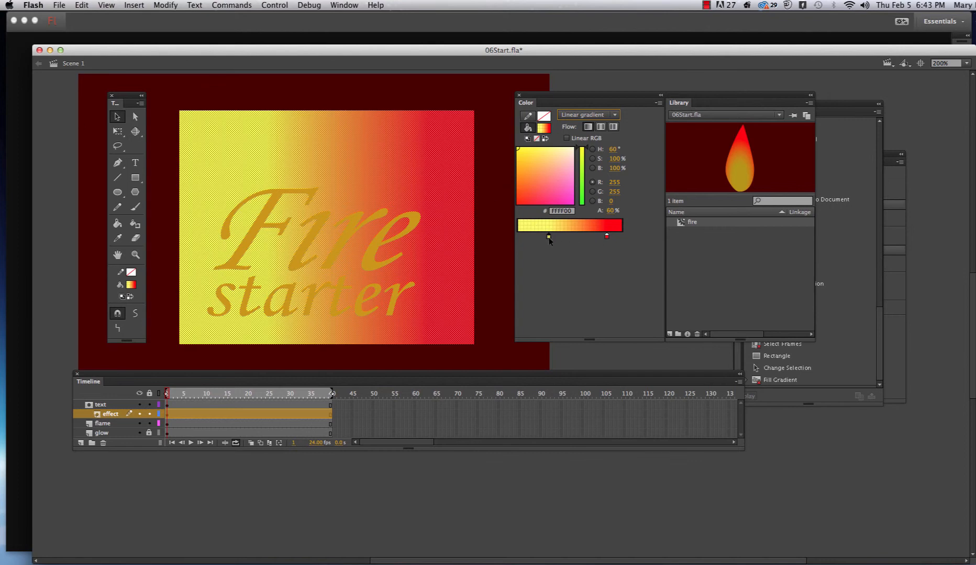
left_click_drag(548, 236, 525, 236)
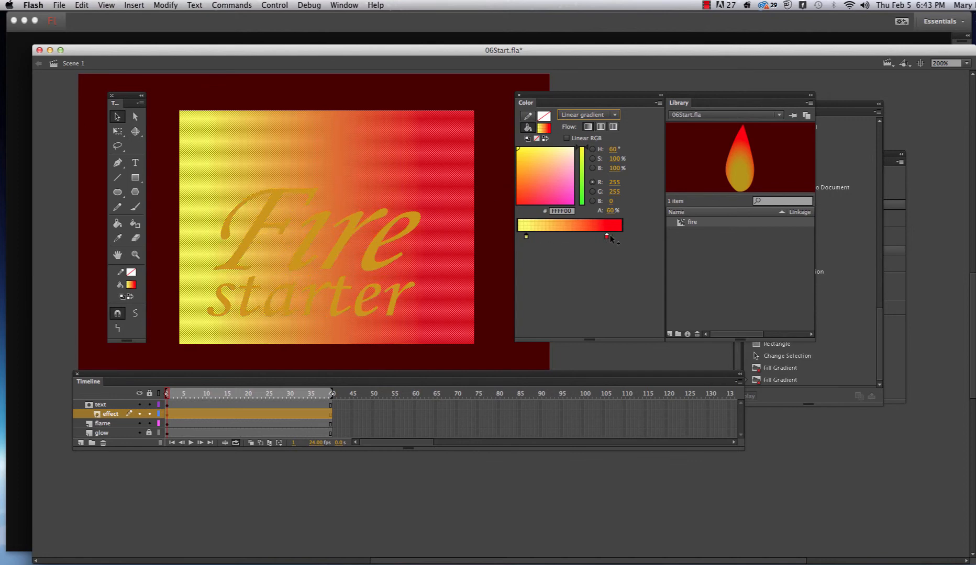
left_click_drag(607, 236, 518, 236)
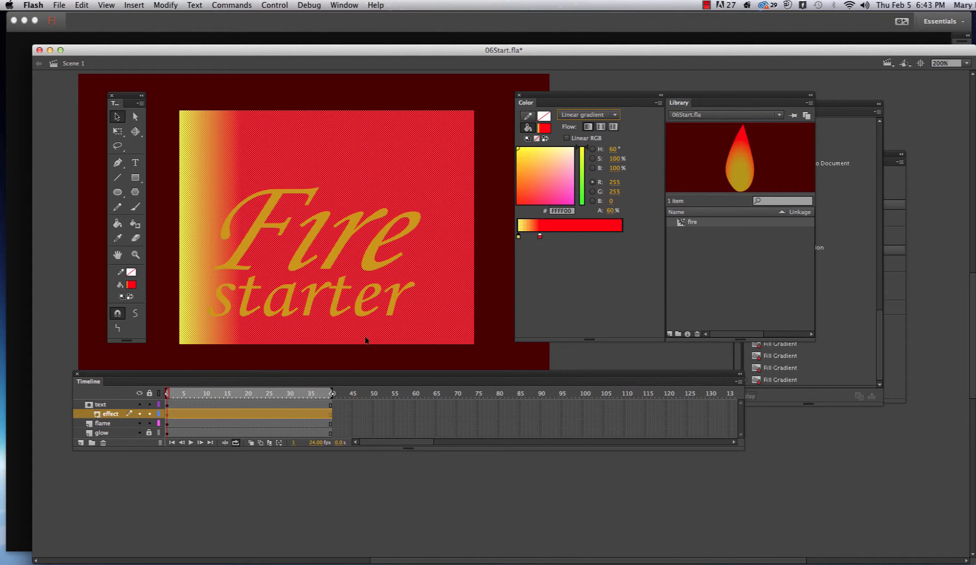
Insert a keyframe at frame 20 of the effect layer.
left_click(248, 418)
right_click(248, 417)
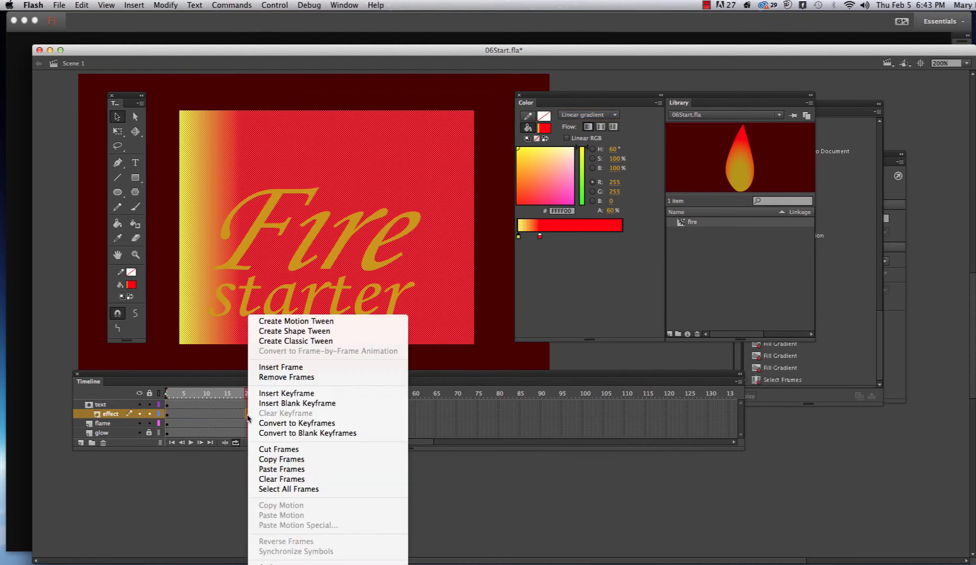
left_click(272, 395)
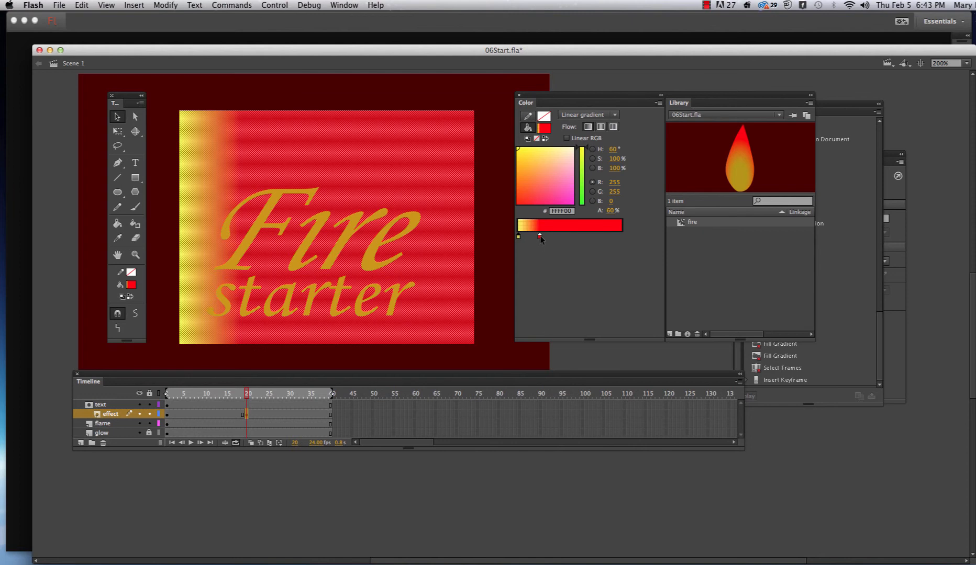
At frame 20, make the rectangle's gradient red (#FF0000) at both ends with the yellow stop near the middle.
left_click_drag(541, 239, 615, 237)
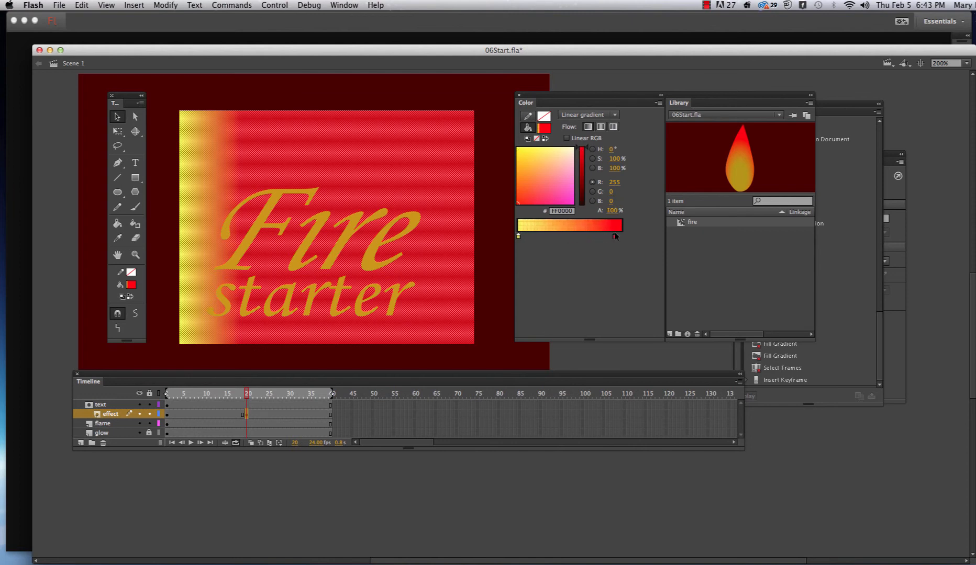
left_click_drag(519, 239, 574, 239)
left_click(519, 237)
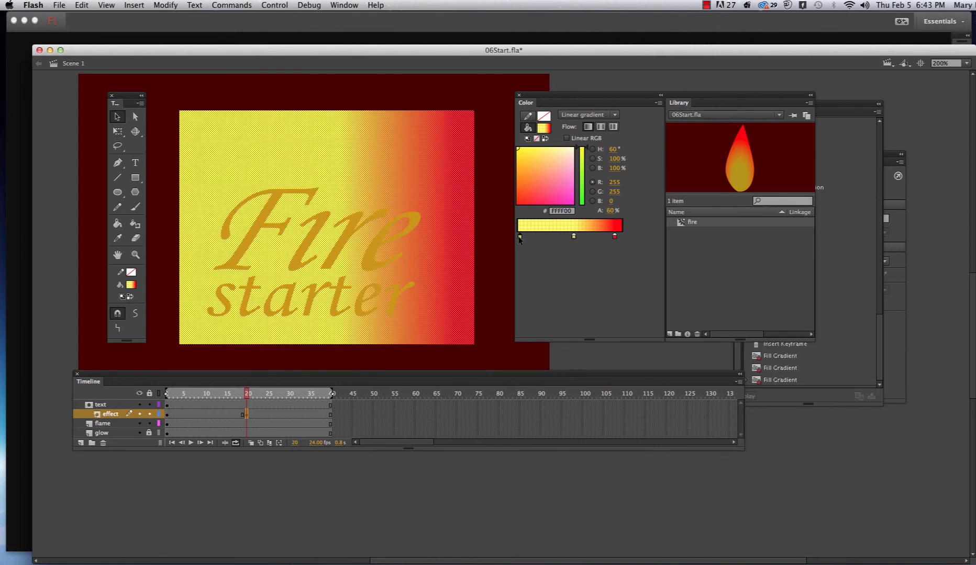
double_click(520, 238)
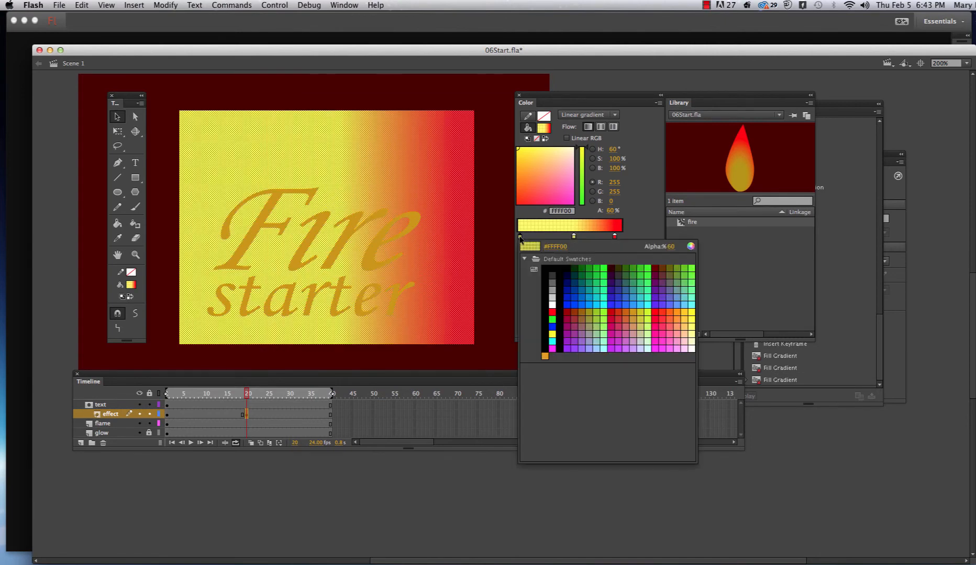
left_click(553, 311)
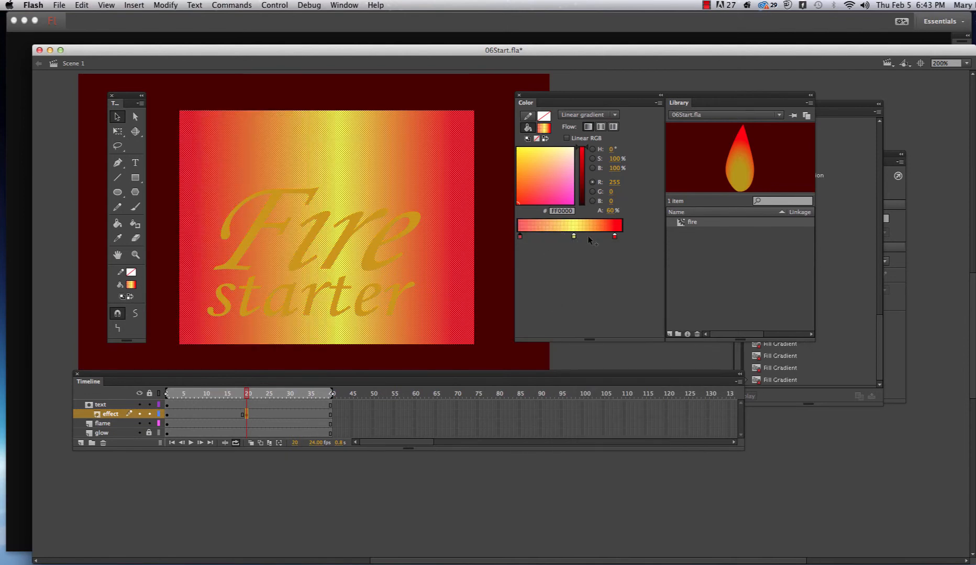
left_click(615, 237)
left_click_drag(574, 237, 567, 236)
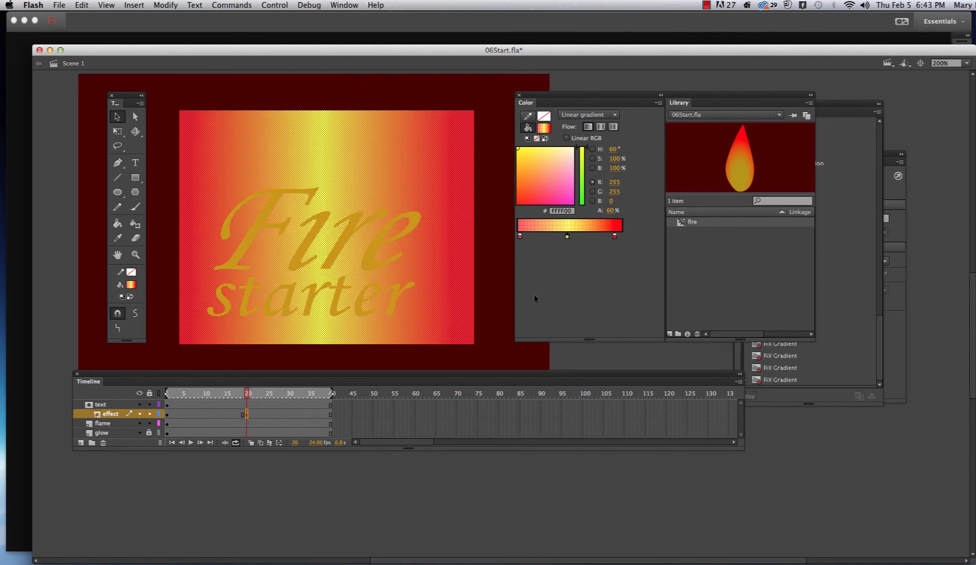
Insert a keyframe at frame 40 of the effect layer.
left_click(330, 414)
right_click(330, 414)
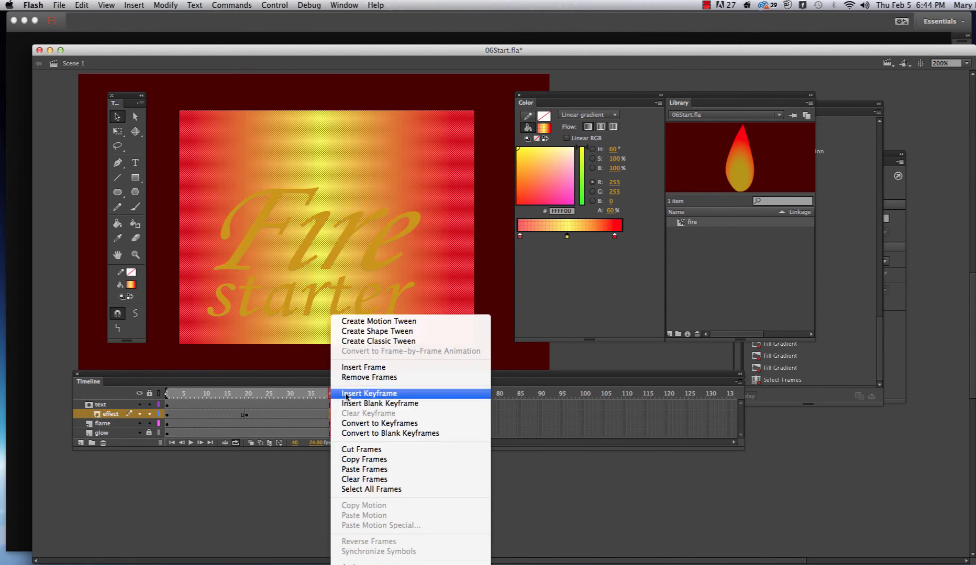
left_click(344, 394)
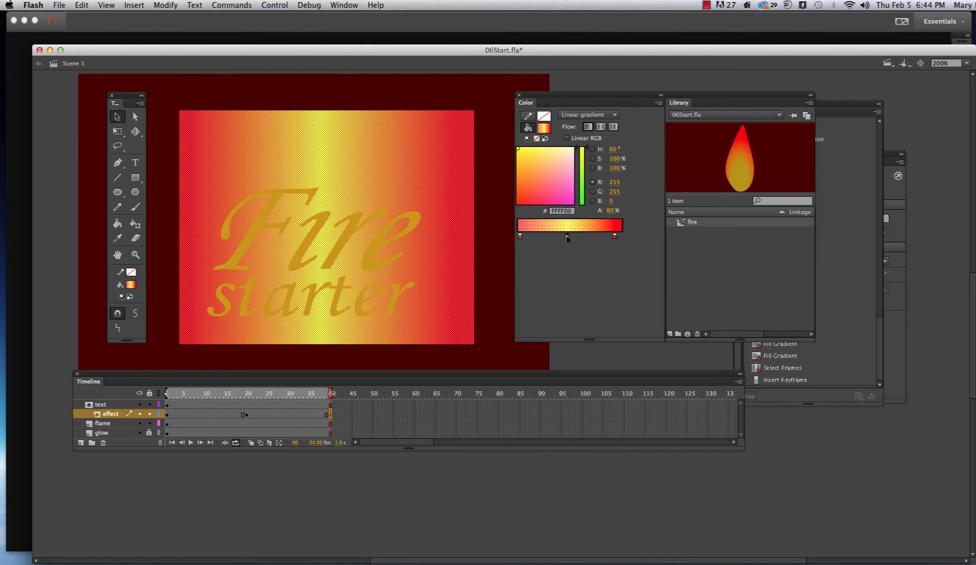
At frame 40, reduce the gradient to two stops, with red covering most of the rectangle and yellow at the right end.
left_click_drag(567, 239, 538, 238)
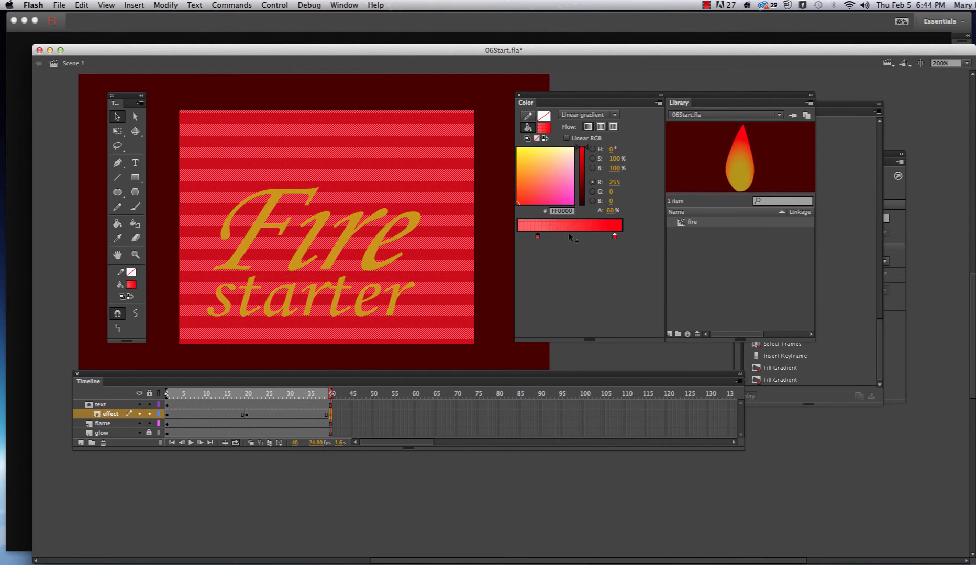
left_click(615, 240)
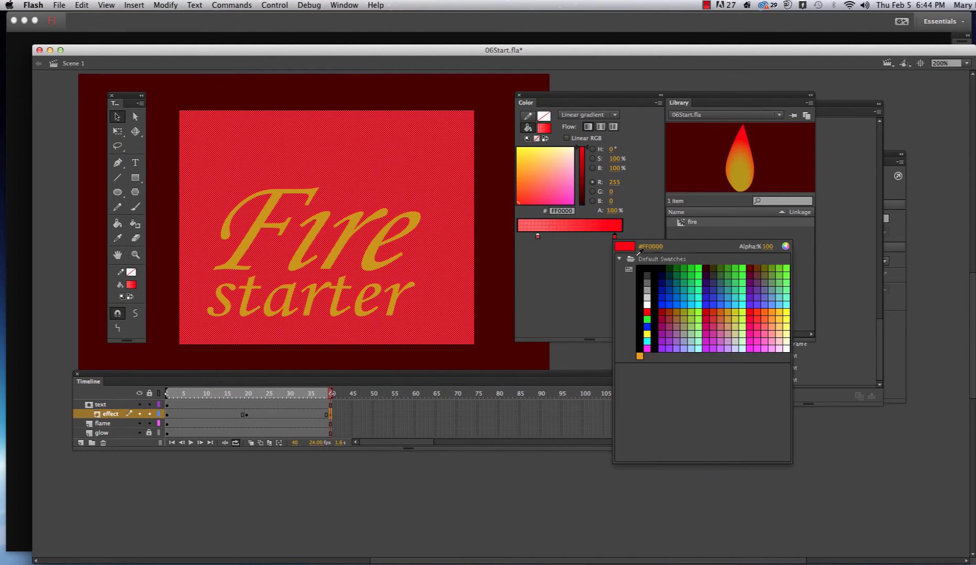
left_click(649, 335)
left_click_drag(538, 237, 587, 238)
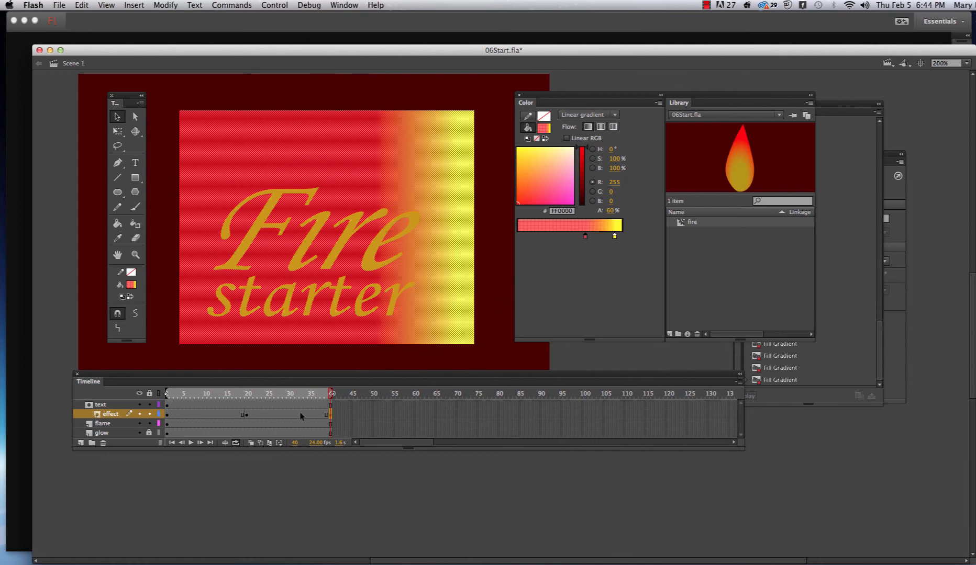
Create a shape tween between frames 20 and 40 on the effect layer.
left_click(283, 415)
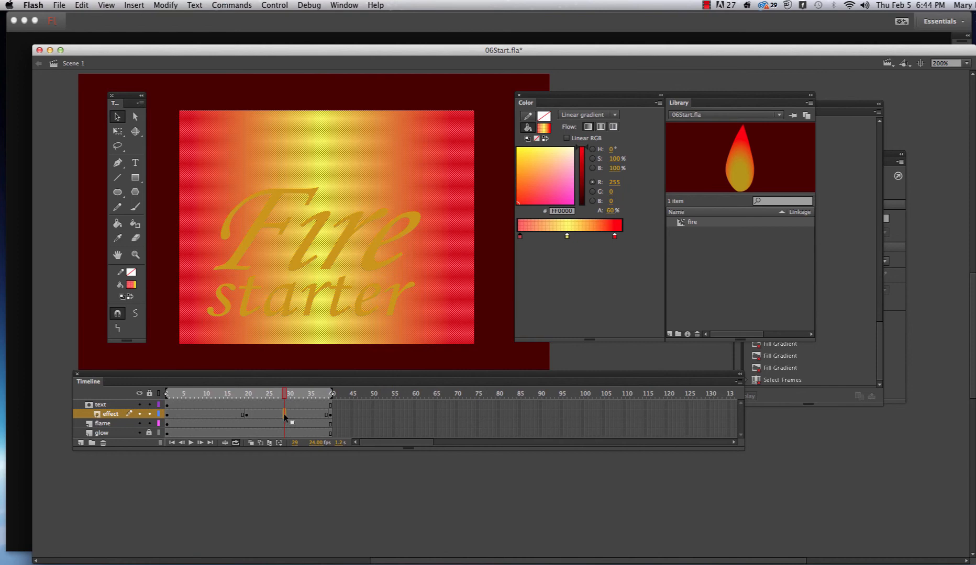
right_click(285, 416)
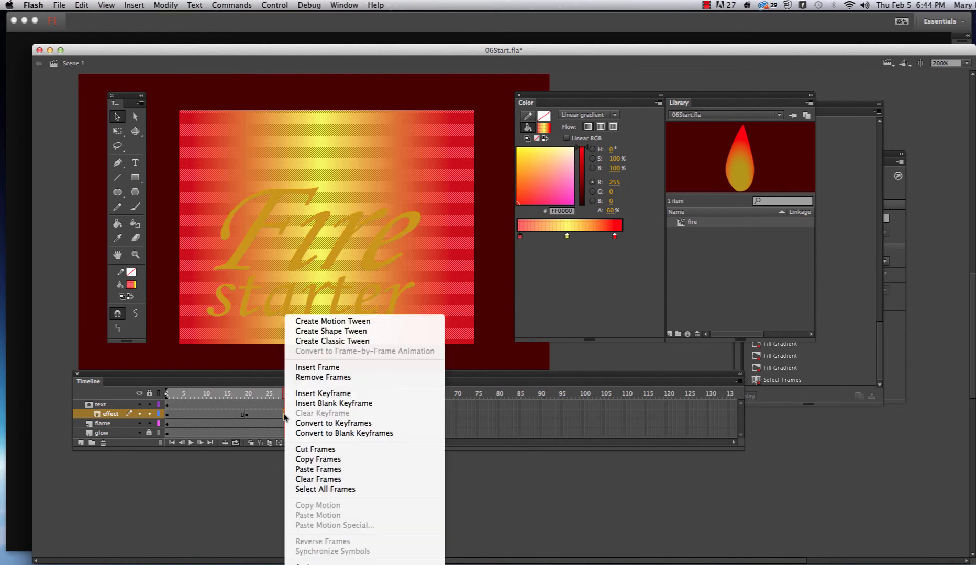
left_click(308, 331)
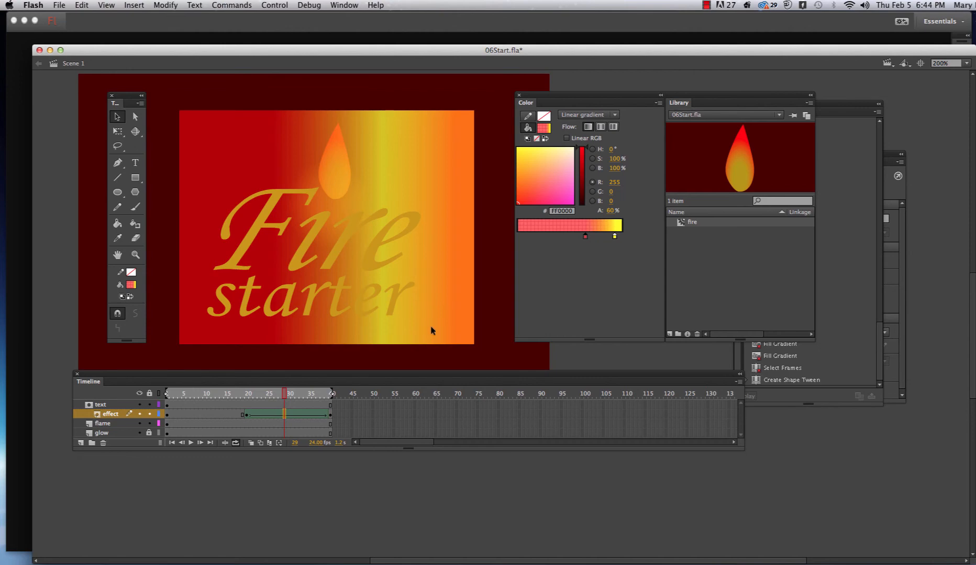
Test the movie in Flash Professional to check the masked gradient animation in the text.
left_click(268, 6)
mouse_move(286, 91)
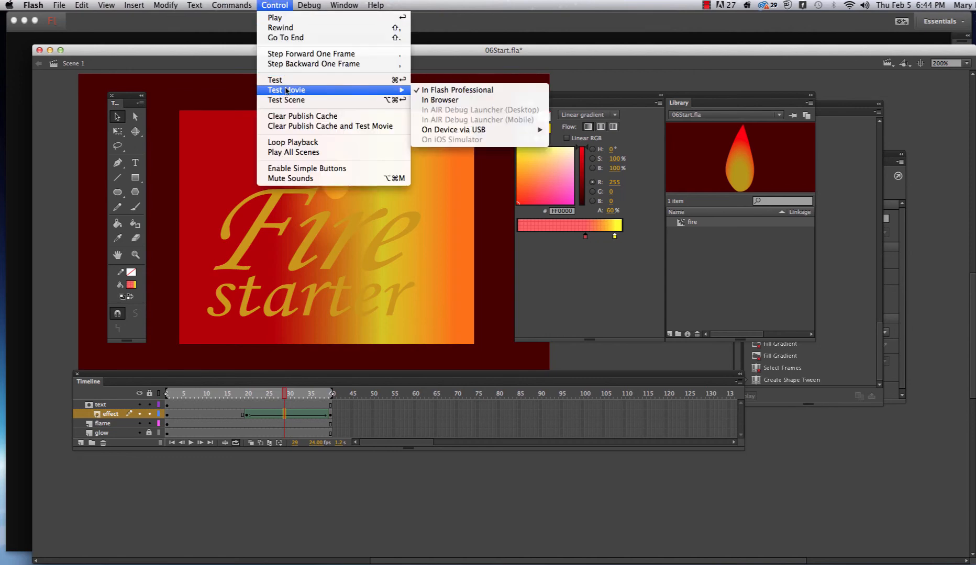
left_click(429, 92)
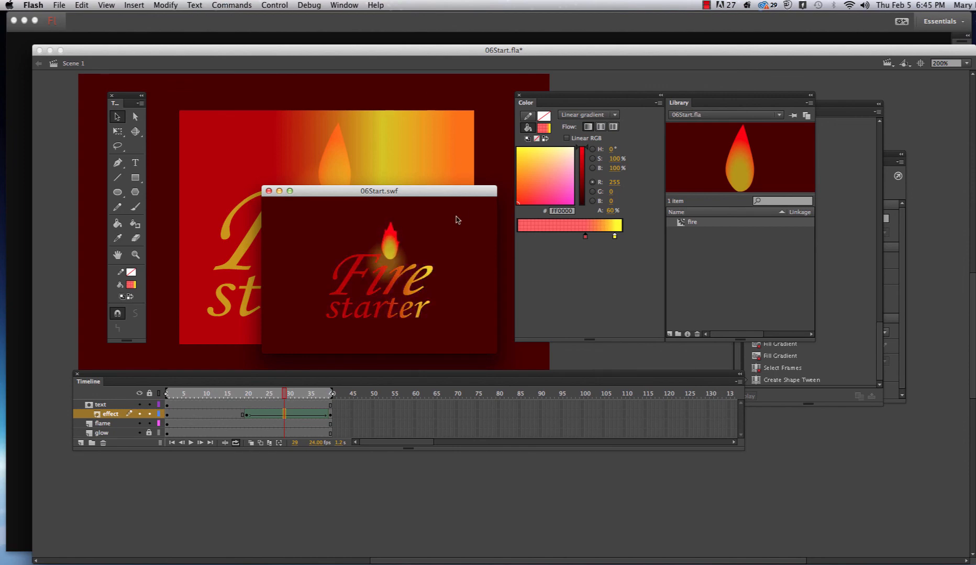
left_click_drag(432, 187, 362, 114)
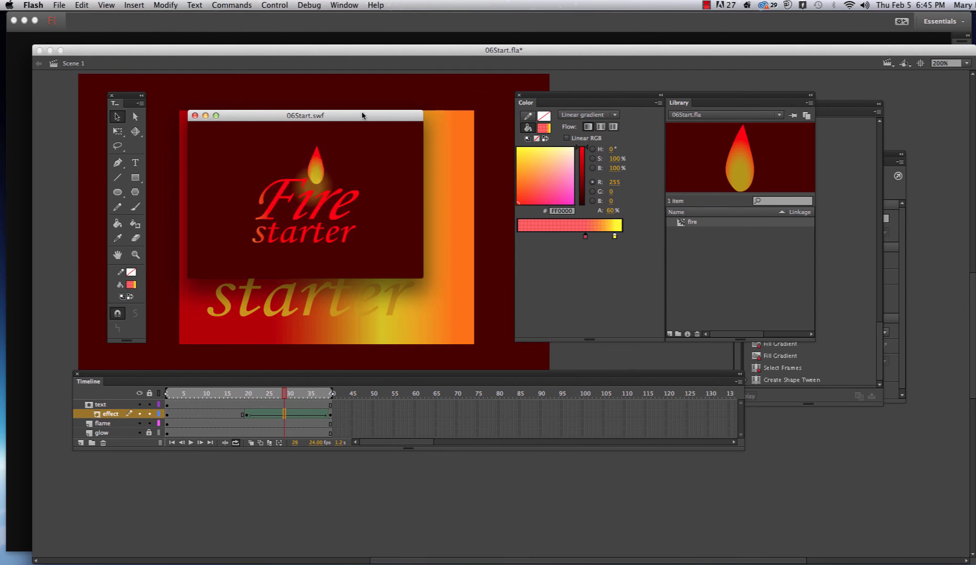
left_click(707, 5)
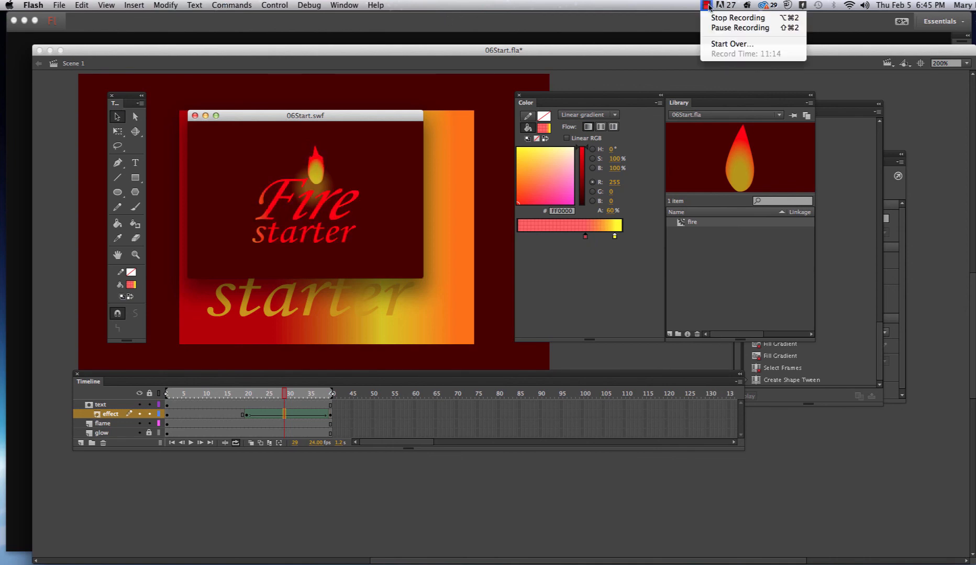